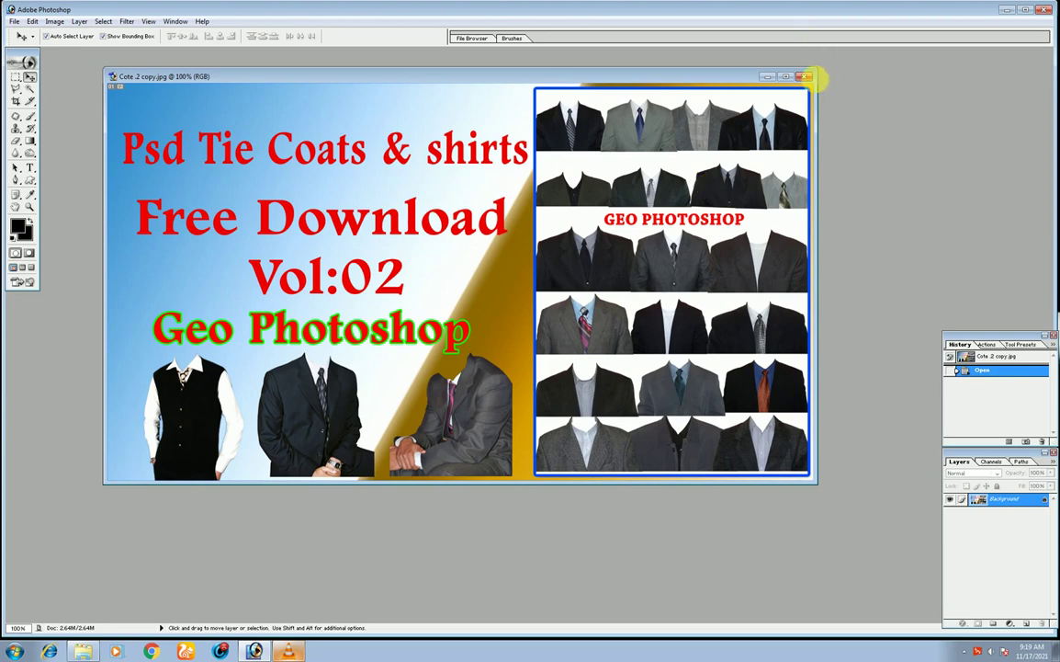
Close the Cote .2 copy.jpg document window so no image remains open.
{"action": "left_click", "coordinate": [805, 76]}
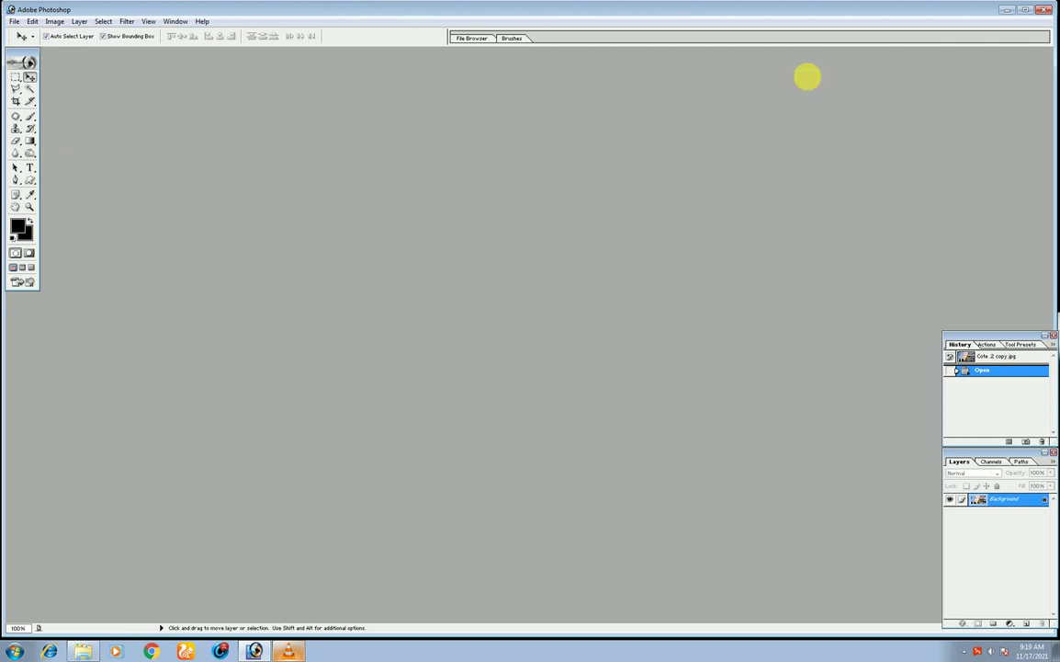
{"action": "left_click", "coordinate": [81, 651]}
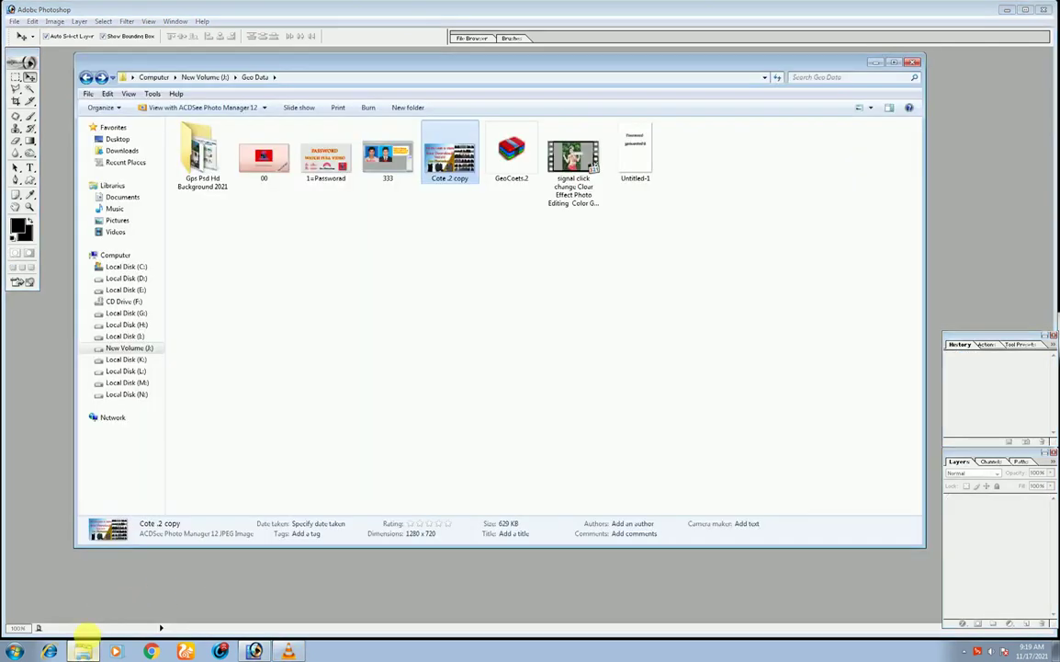
{"action": "left_click", "coordinate": [263, 158]}
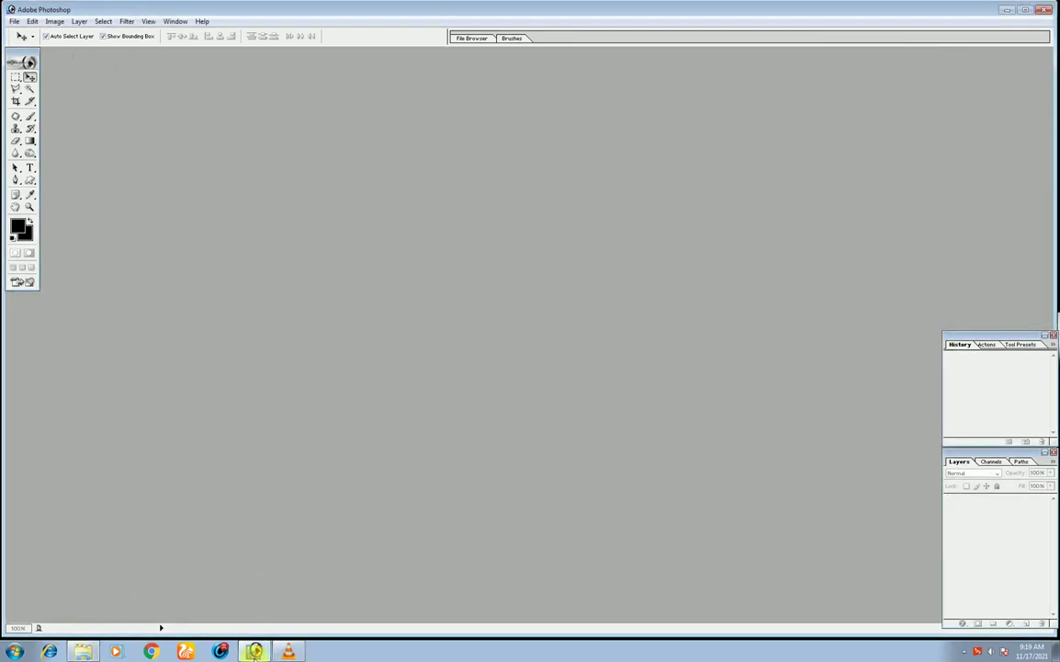
{"action": "left_click_drag", "start_coordinate": [254, 649], "coordinate": [317, 340]}
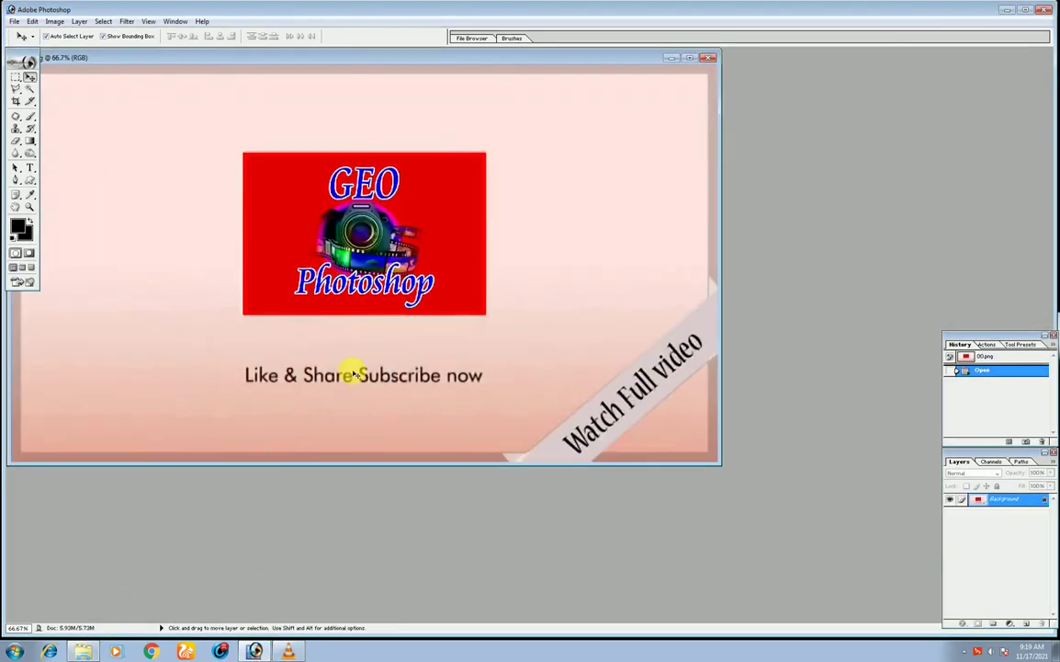
{"action": "left_click_drag", "start_coordinate": [472, 58], "coordinate": [557, 59]}
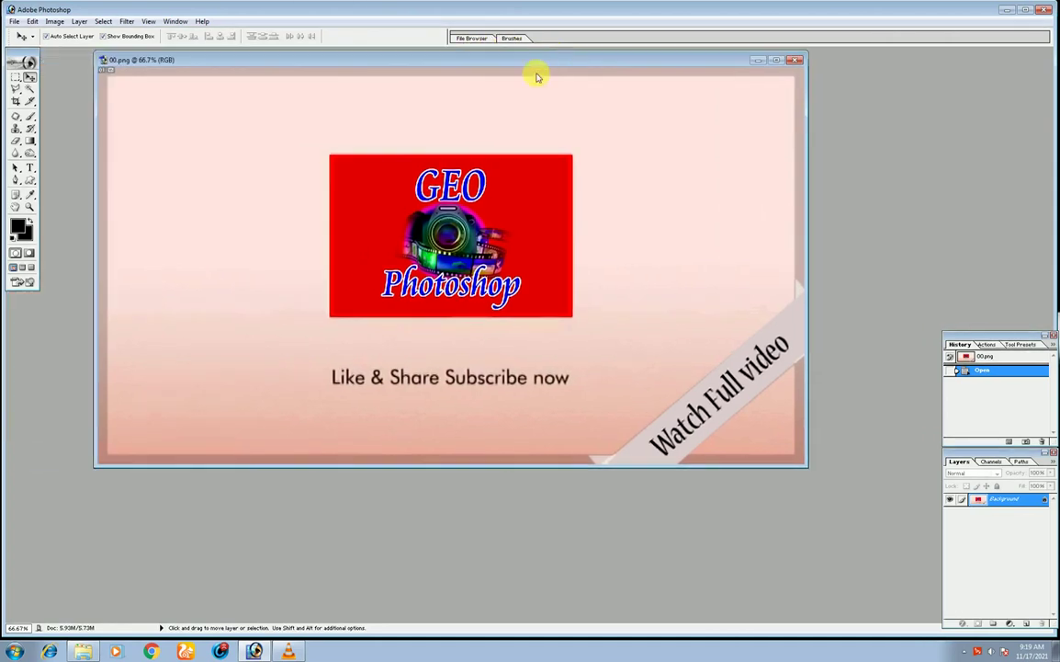
{"action": "left_click", "coordinate": [409, 290]}
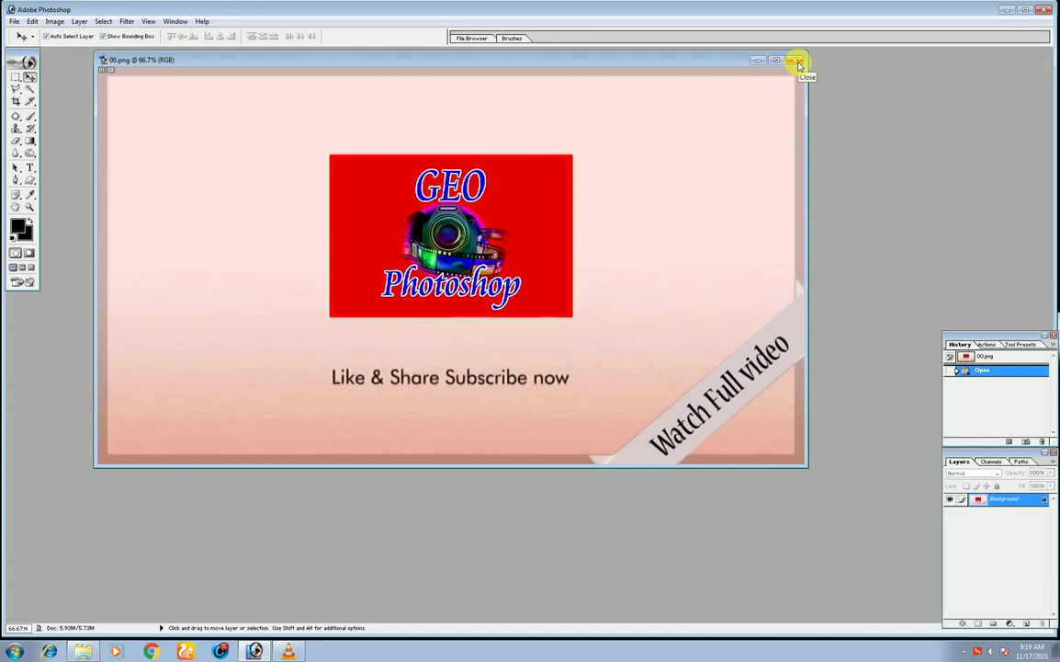
{"action": "left_click", "coordinate": [799, 62]}
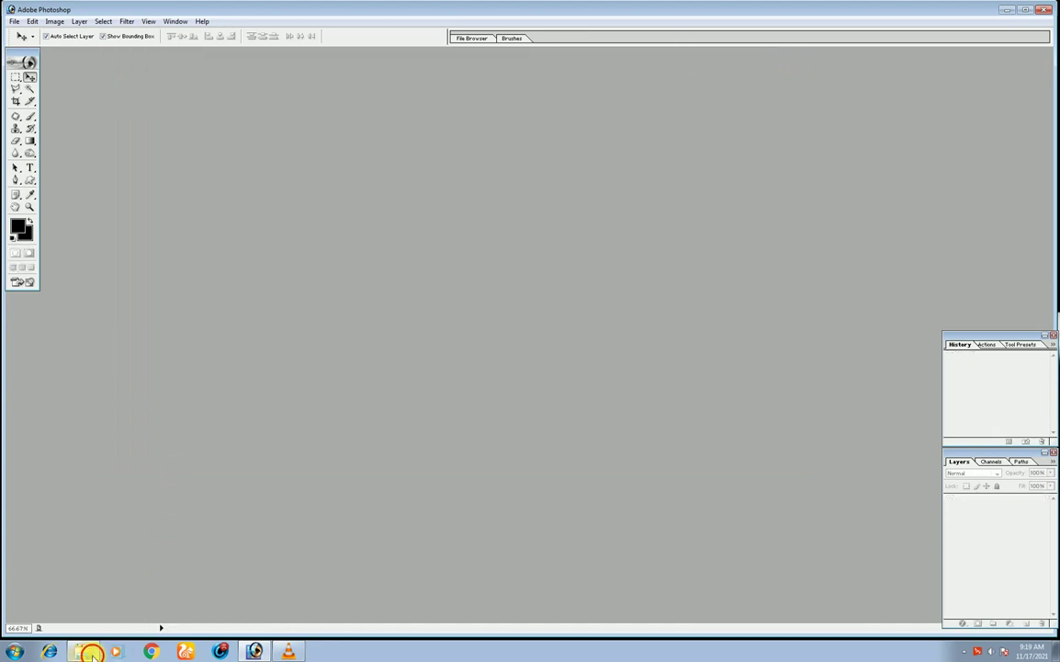
Extract GeoCoets.2.rar into the Geo Data folder with its password, then select the extracted PSD.
{"action": "left_click", "coordinate": [89, 653]}
{"action": "left_click", "coordinate": [528, 165]}
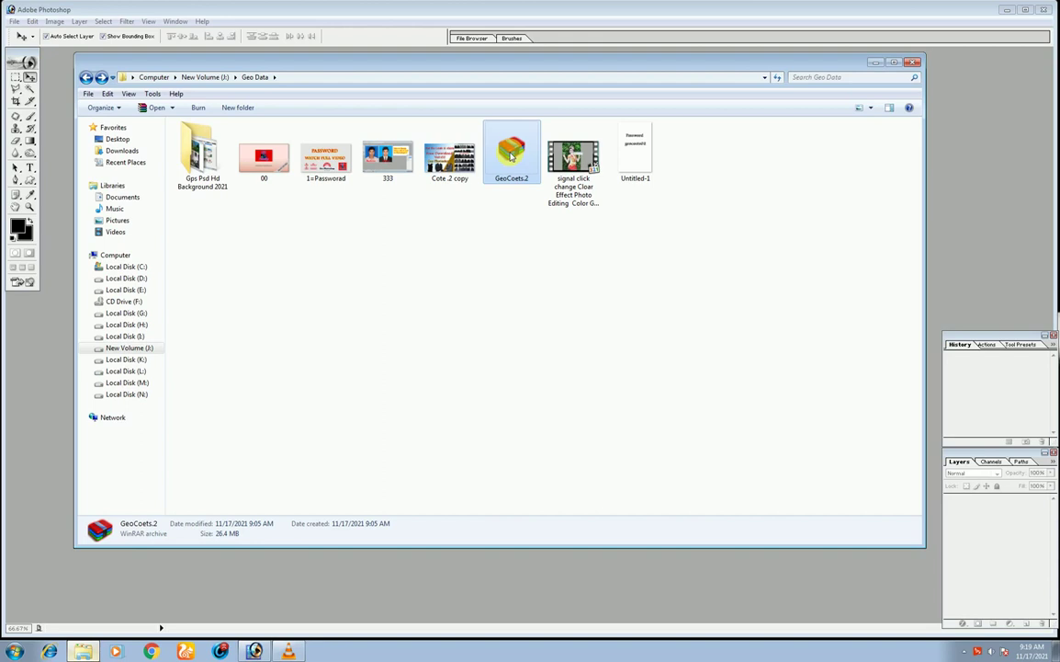
{"action": "right_click", "coordinate": [512, 156]}
{"action": "left_click", "coordinate": [549, 294]}
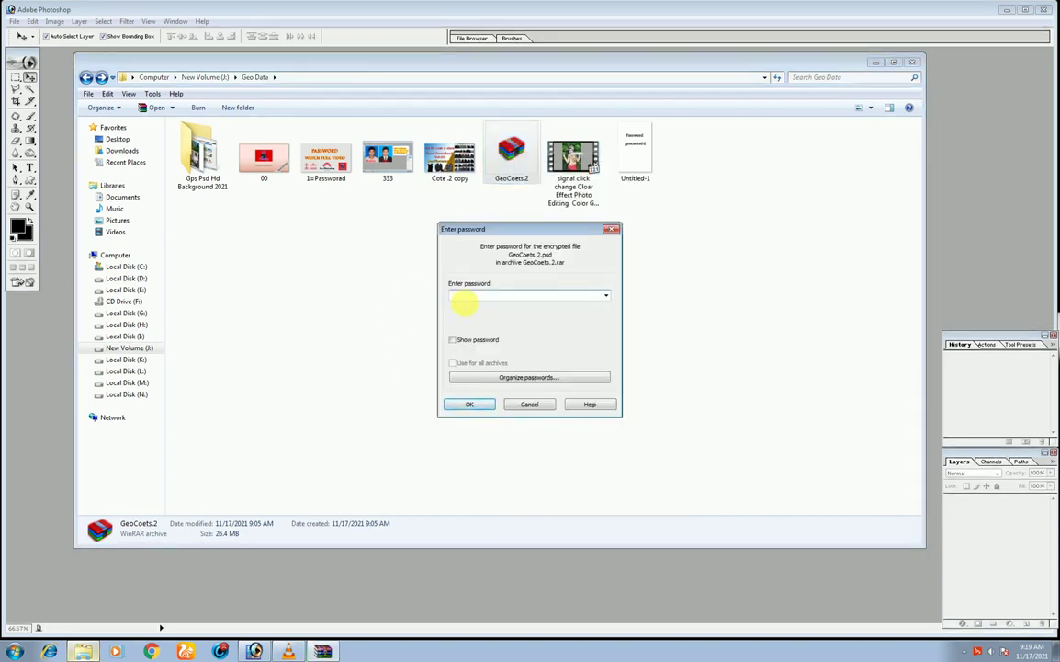
{"action": "type", "text": "g"}
{"action": "left_click", "coordinate": [470, 405]}
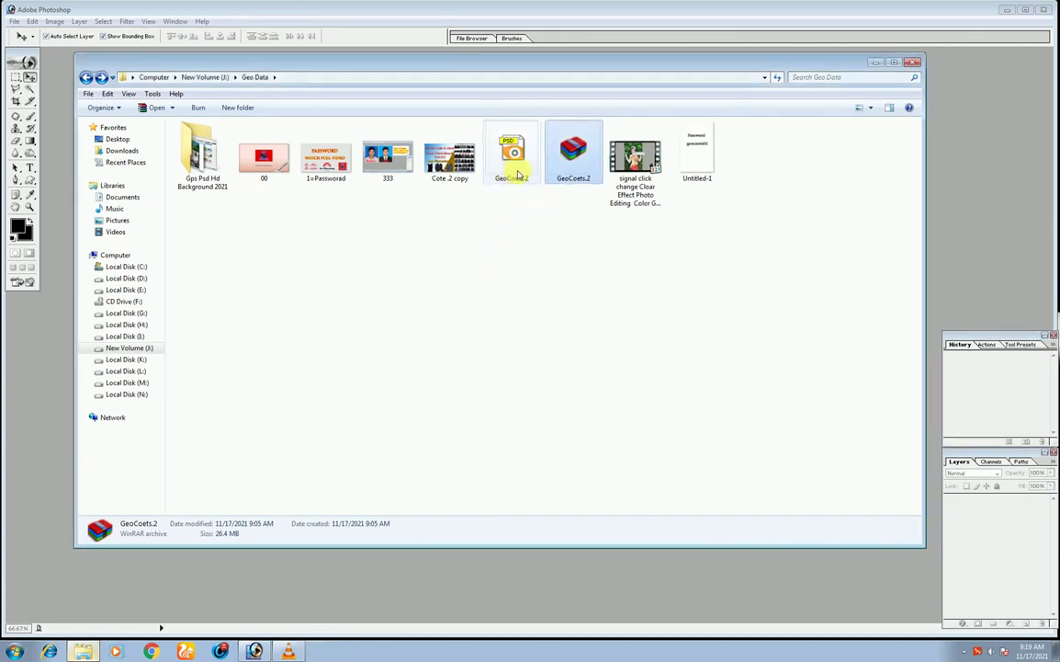
{"action": "left_click", "coordinate": [515, 158]}
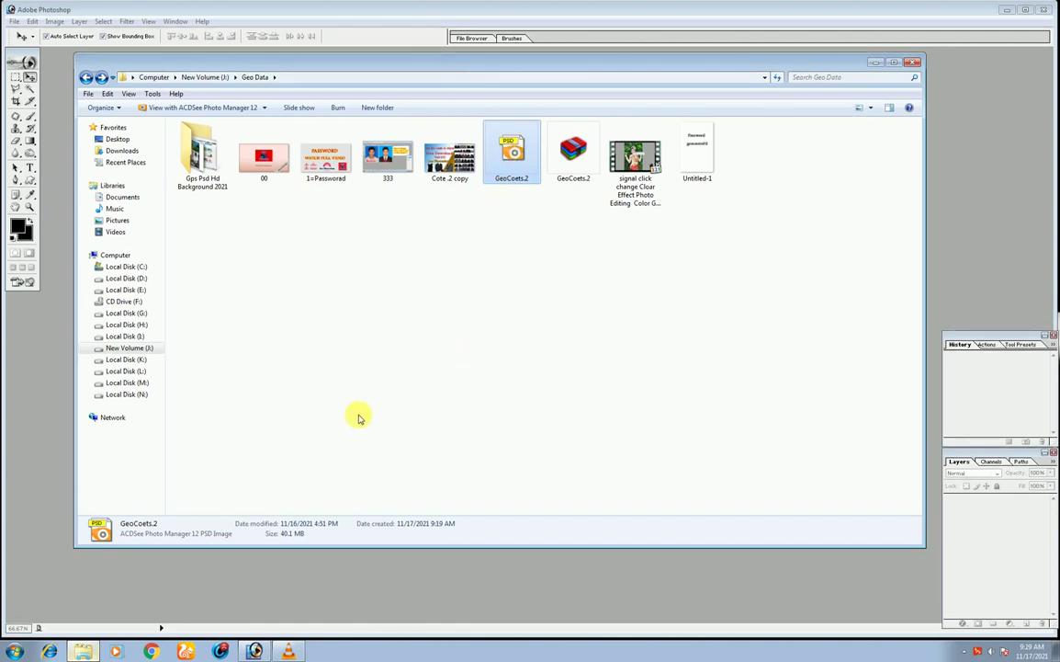
Open GeoCoets.2.psd in Photoshop, centre its window, and hide layer G20, the bottom-left tweed suit.
{"action": "left_click", "coordinate": [226, 584]}
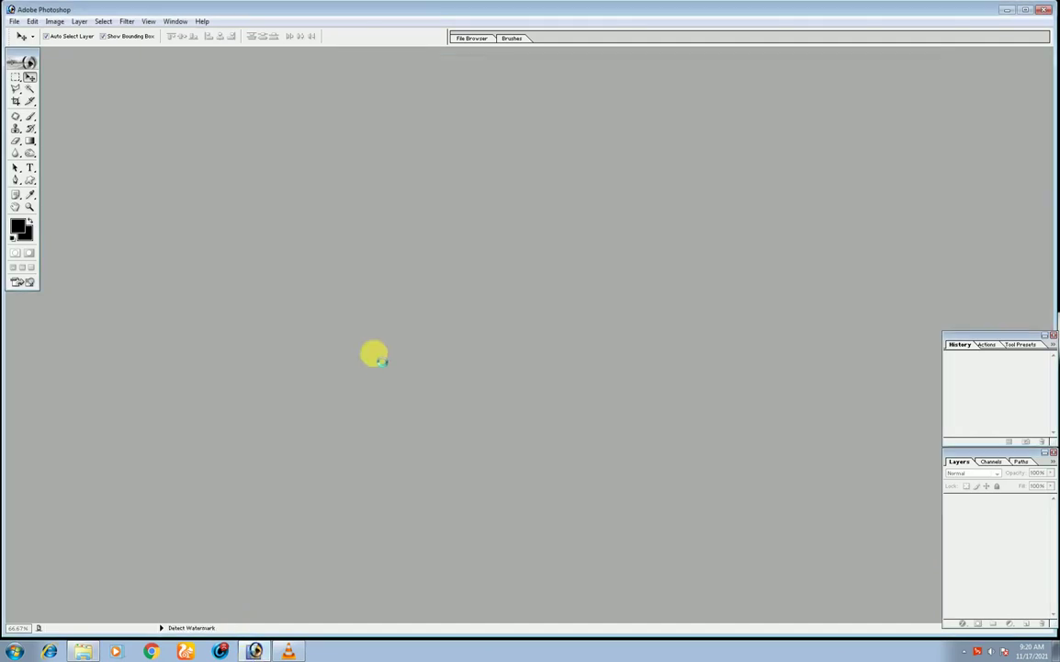
{"action": "left_click_drag", "start_coordinate": [237, 54], "coordinate": [590, 71]}
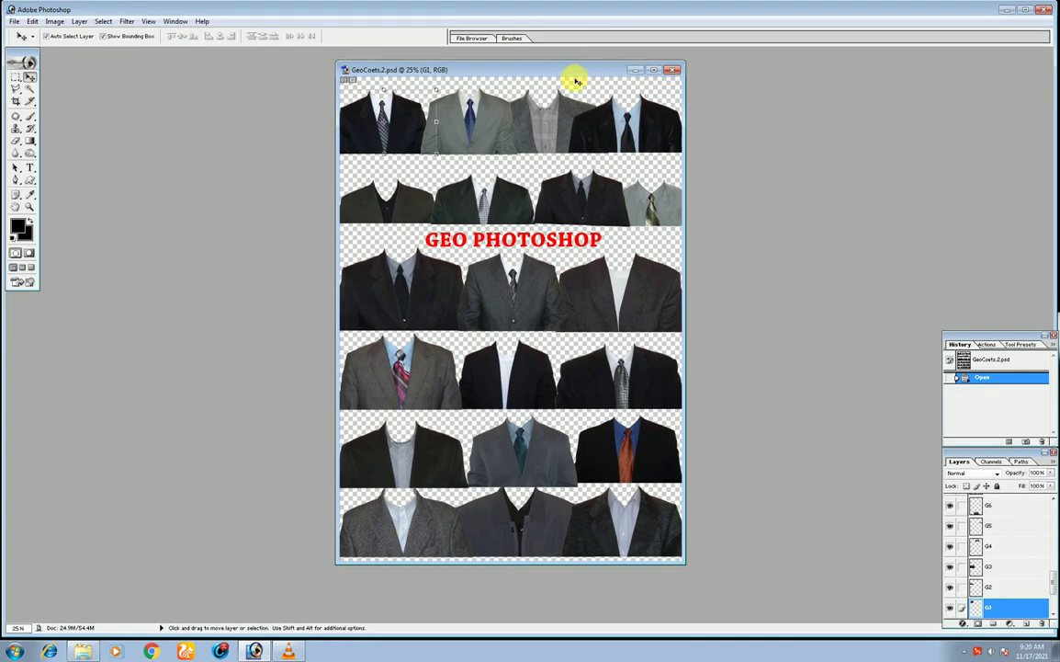
{"action": "mouse_move", "coordinate": [1053, 588]}
{"action": "left_mouse_down"}
{"action": "mouse_move", "coordinate": [1054, 602]}
{"action": "mouse_move", "coordinate": [1053, 506]}
{"action": "left_mouse_up"}
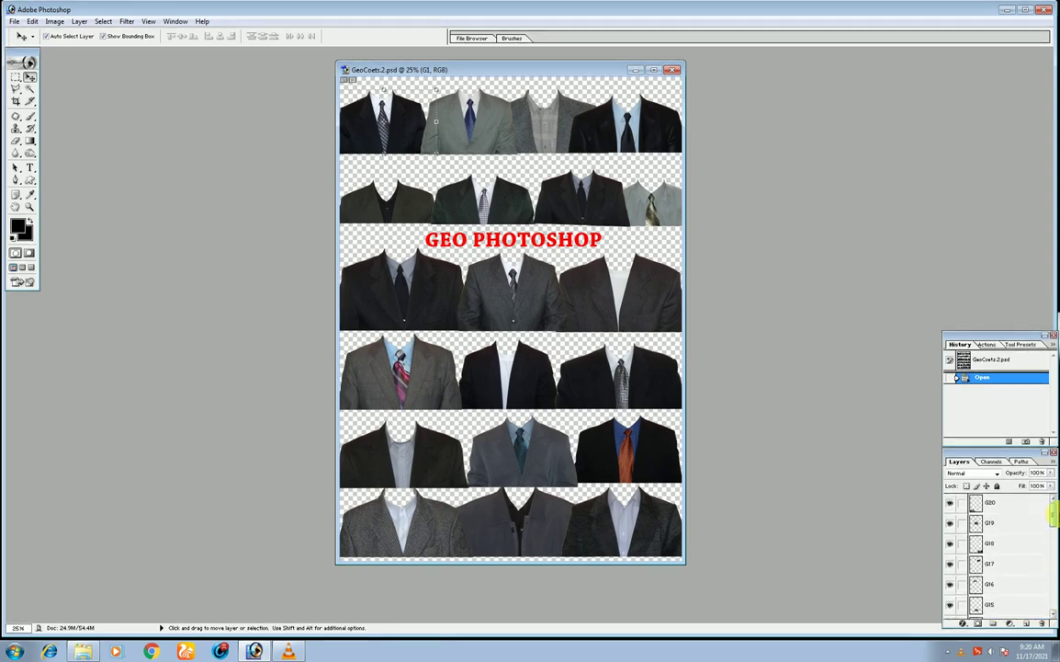
{"action": "left_click", "coordinate": [950, 502]}
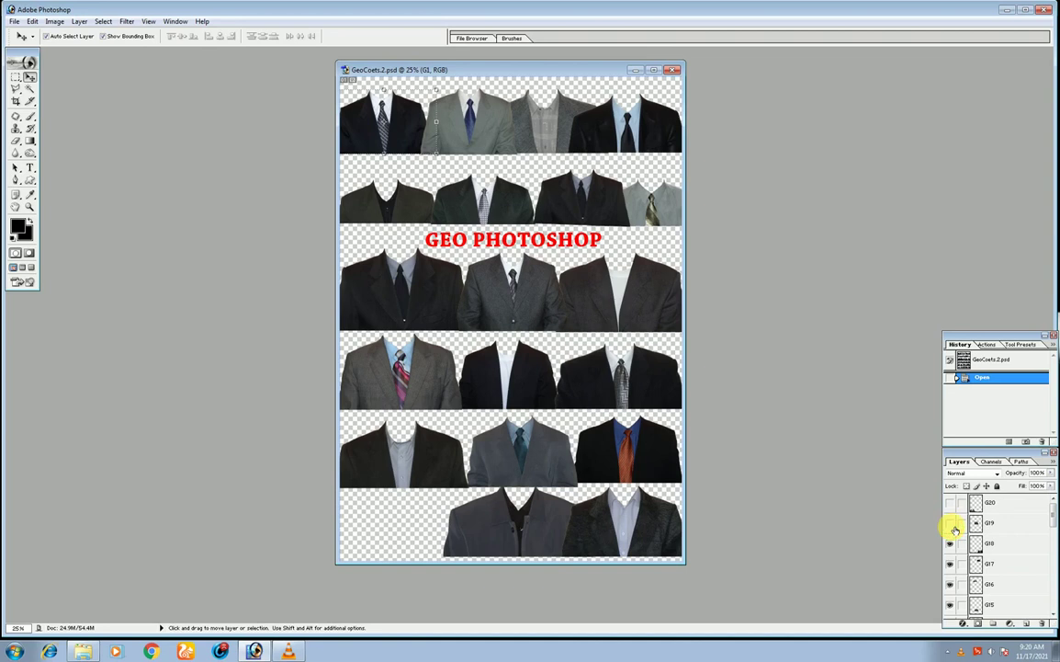
Hide coat layers G19 down to G1 so only the red GEO PHOTOSHOP text shows.
{"action": "left_click", "coordinate": [951, 525]}
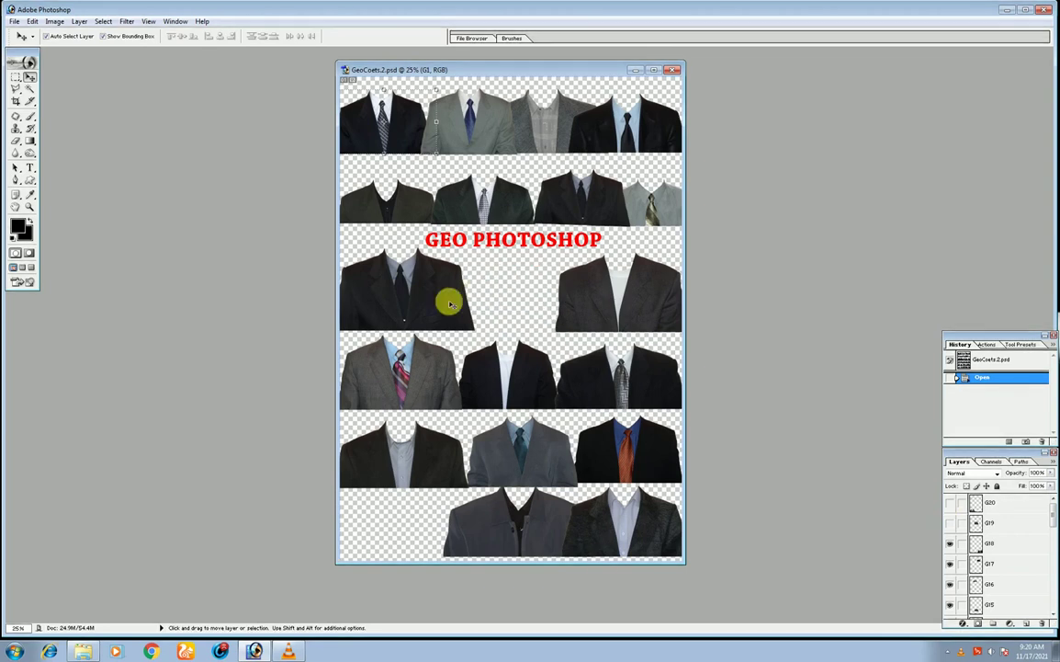
{"action": "left_click", "coordinate": [951, 543]}
{"action": "left_click", "coordinate": [951, 563]}
{"action": "left_click", "coordinate": [951, 583]}
{"action": "scroll", "coordinate": [1046, 519], "scroll_direction": "down", "scroll_amount": 3}
{"action": "left_click", "coordinate": [951, 545]}
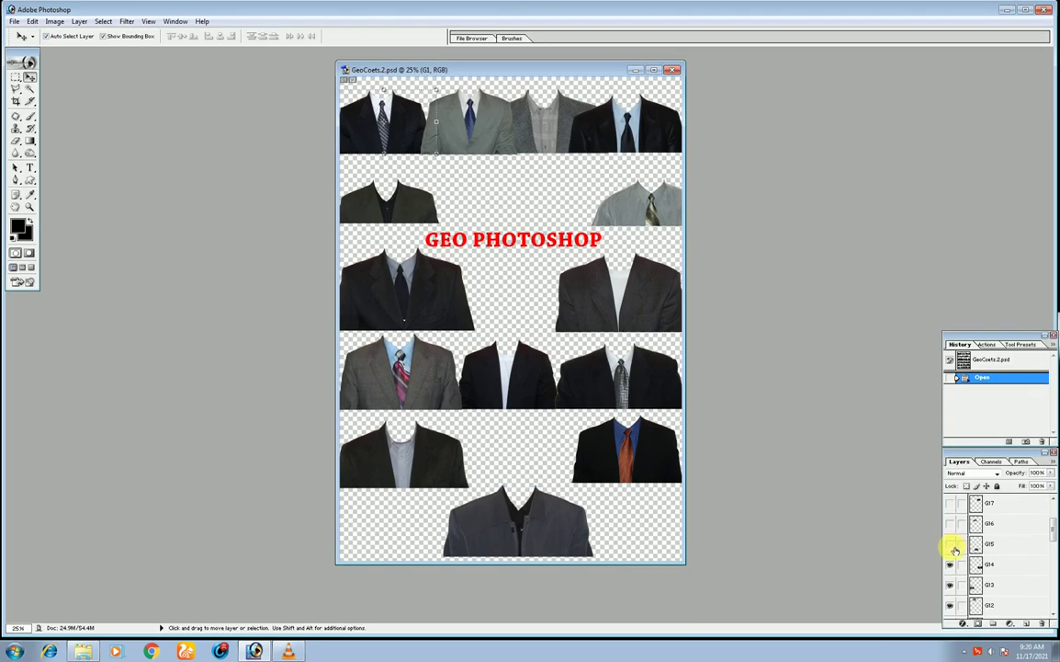
{"action": "left_click", "coordinate": [951, 563]}
{"action": "left_click", "coordinate": [951, 584]}
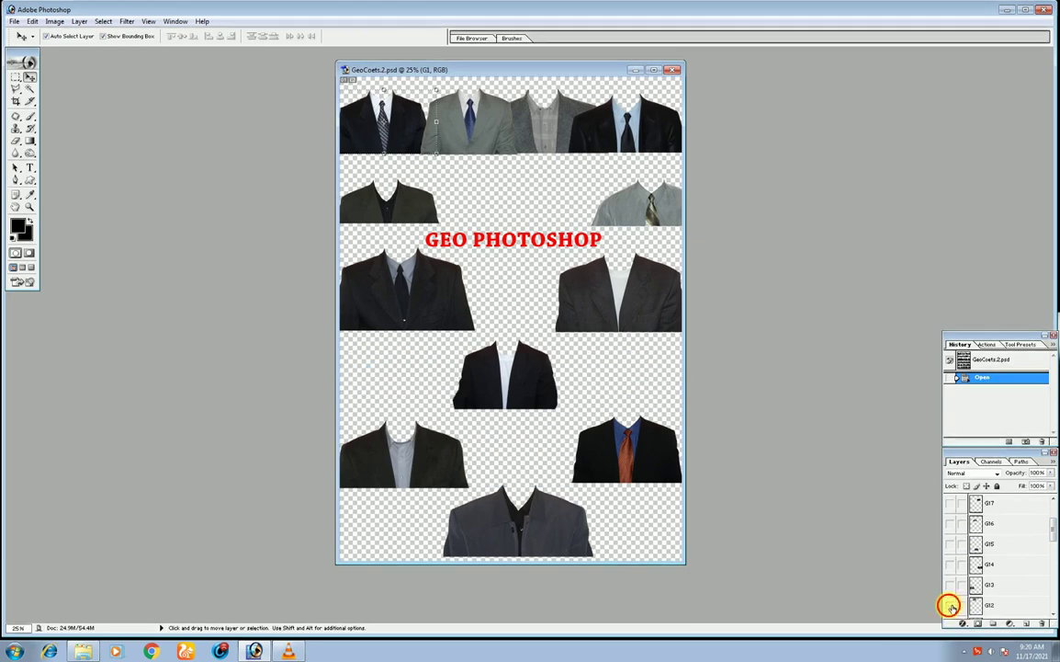
{"action": "left_click", "coordinate": [951, 605]}
{"action": "scroll", "coordinate": [1046, 542], "scroll_direction": "down", "scroll_amount": 3}
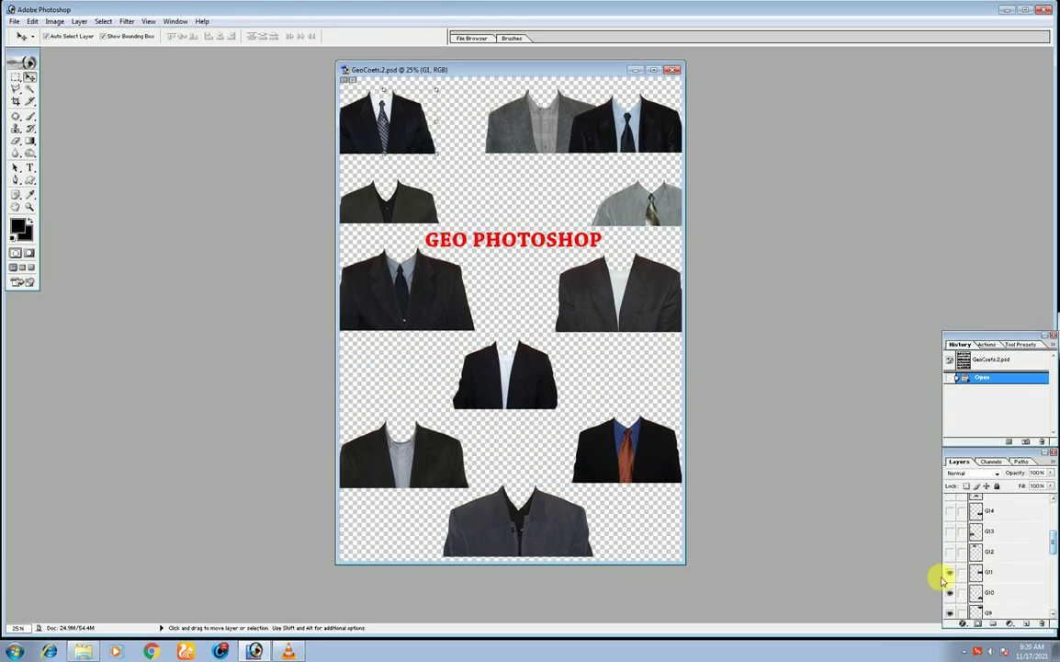
{"action": "left_click", "coordinate": [951, 571]}
{"action": "left_click", "coordinate": [951, 592]}
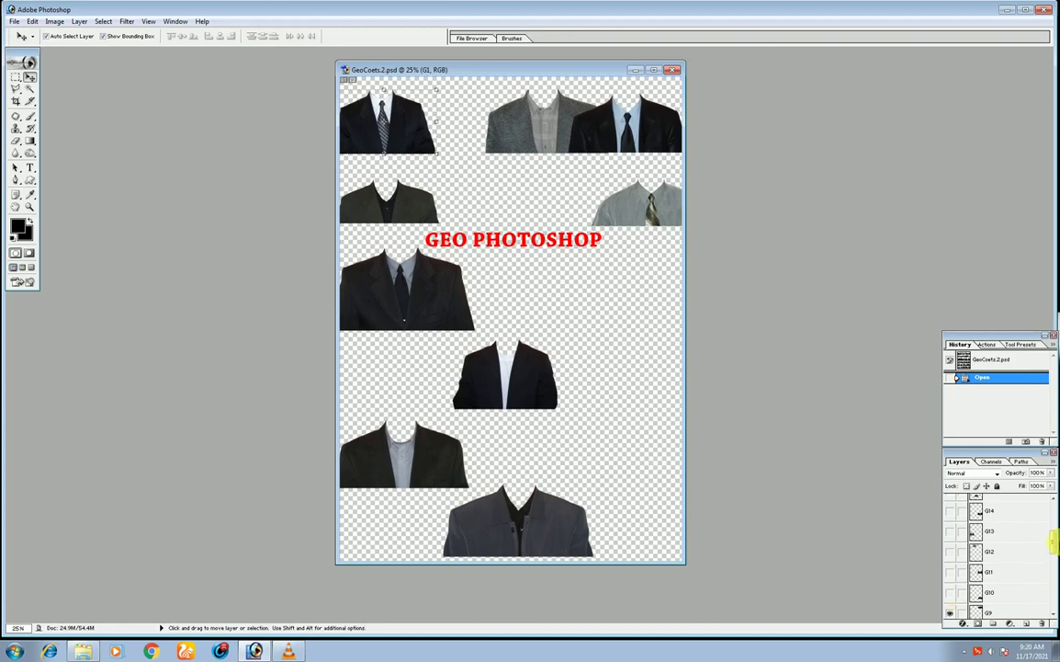
{"action": "scroll", "coordinate": [1053, 542], "scroll_direction": "down", "scroll_amount": 4}
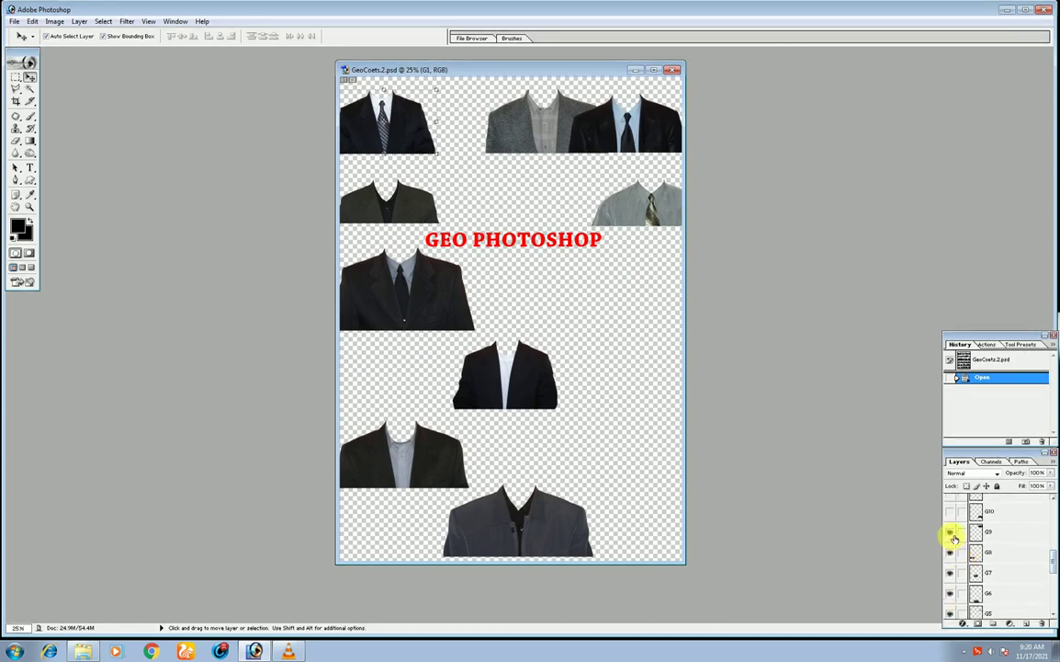
{"action": "left_click", "coordinate": [951, 533]}
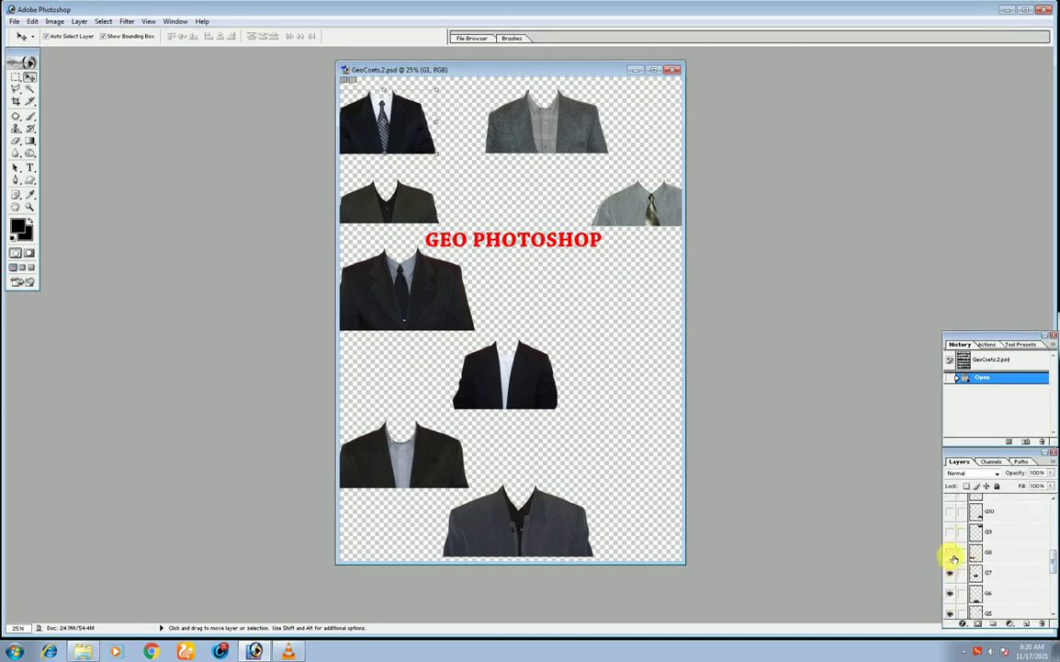
{"action": "left_click", "coordinate": [951, 551]}
{"action": "scroll", "coordinate": [956, 551], "scroll_direction": "down", "scroll_amount": 1}
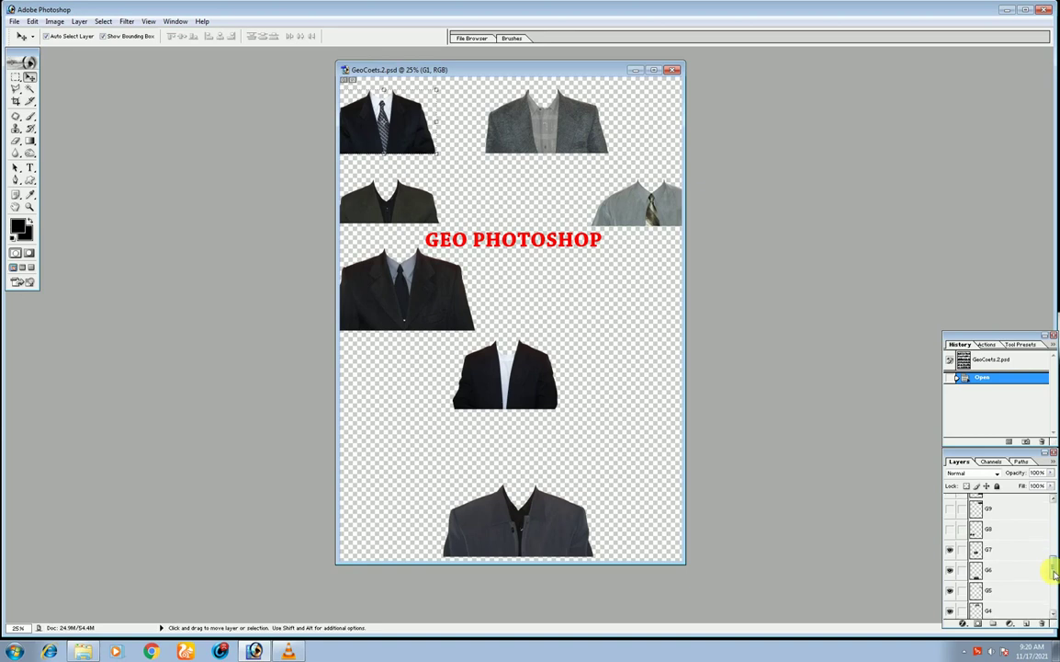
{"action": "left_click", "coordinate": [950, 545]}
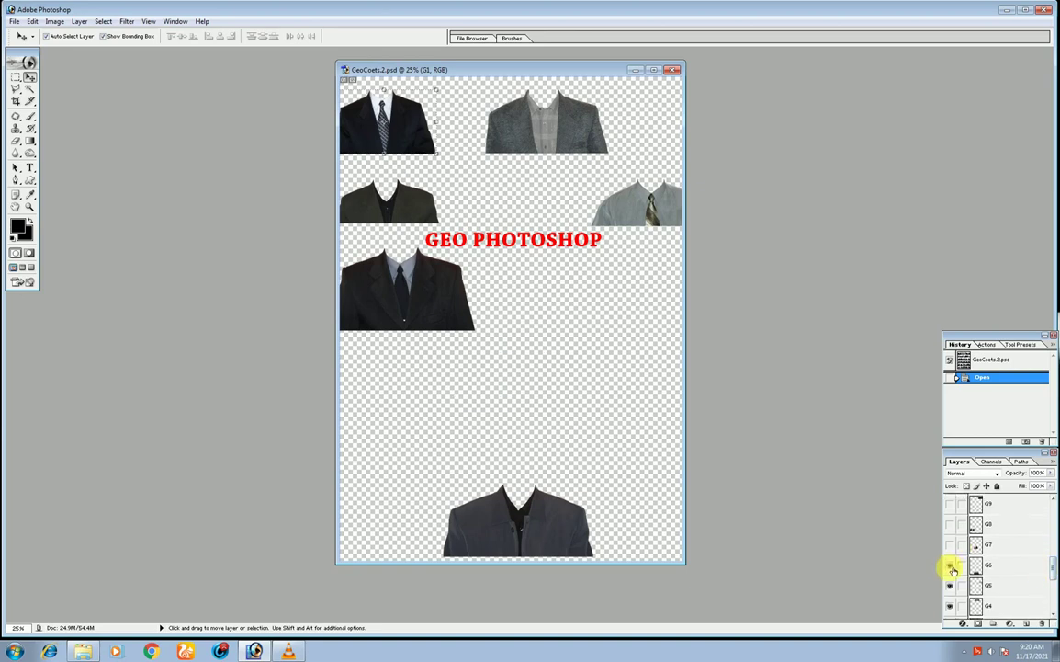
{"action": "left_click", "coordinate": [952, 566]}
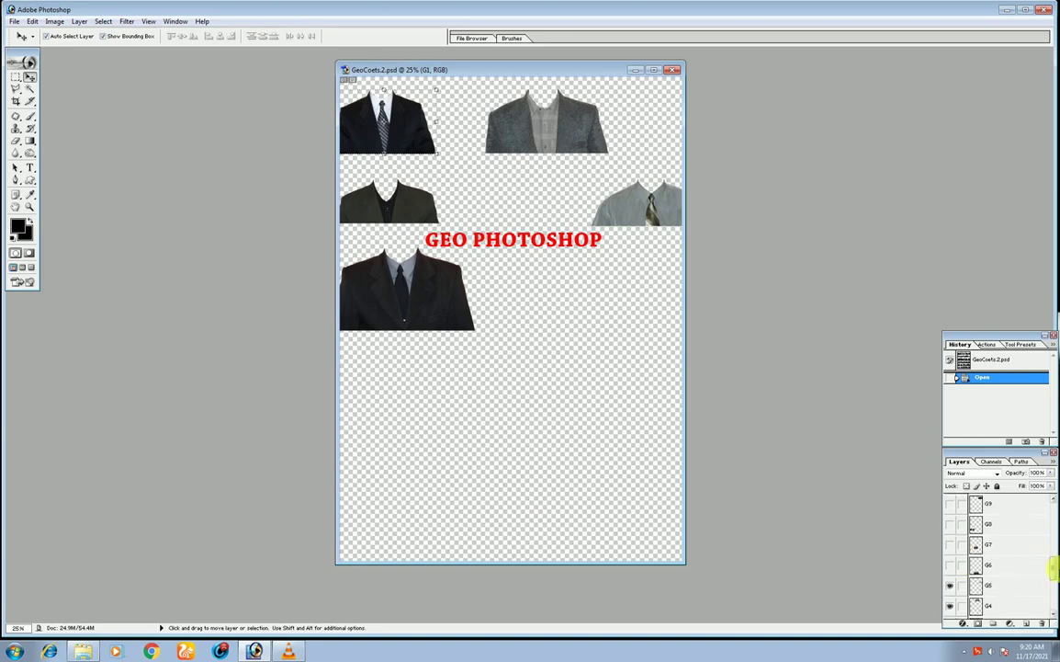
{"action": "scroll", "coordinate": [956, 551], "scroll_direction": "down", "scroll_amount": 2}
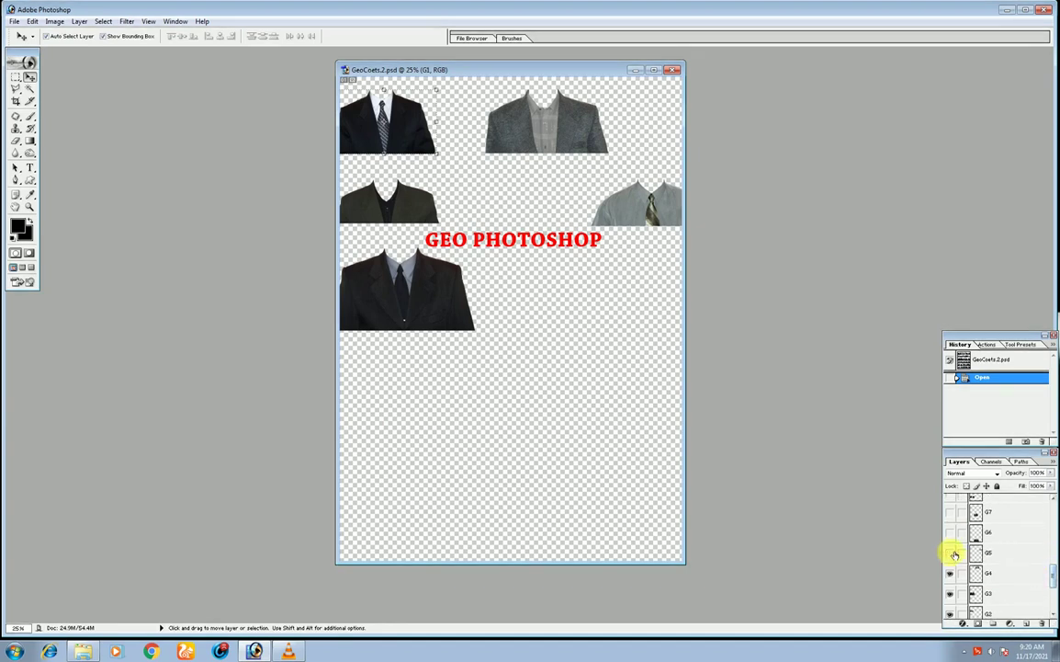
{"action": "left_click", "coordinate": [951, 553]}
{"action": "left_click", "coordinate": [950, 573]}
{"action": "scroll", "coordinate": [1052, 574], "scroll_direction": "down", "scroll_amount": 3}
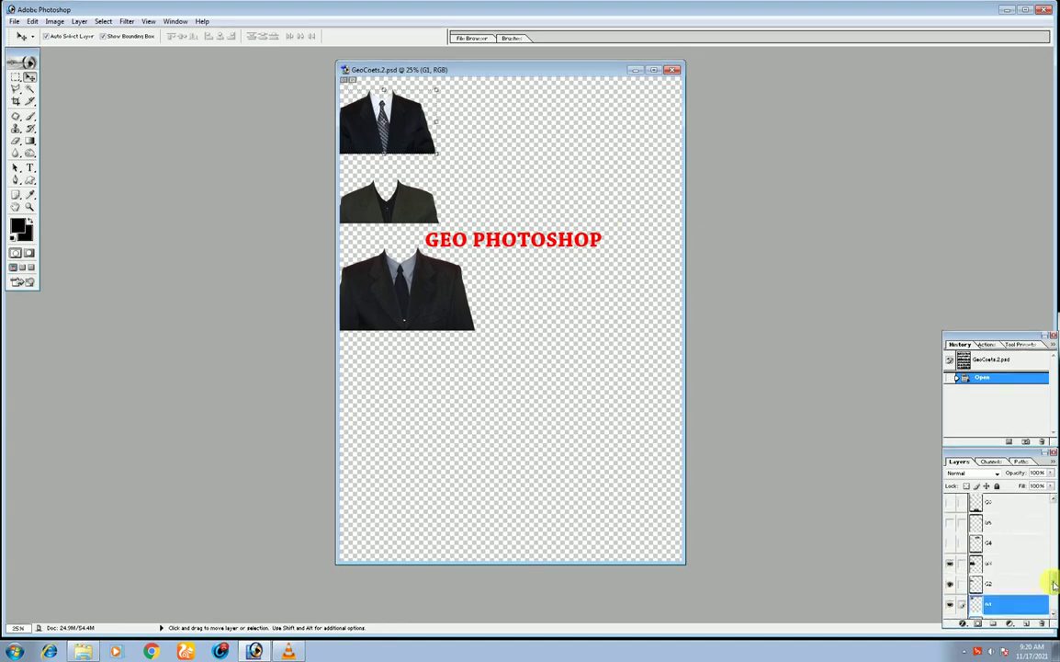
{"action": "left_click", "coordinate": [951, 539]}
{"action": "left_click", "coordinate": [950, 558]}
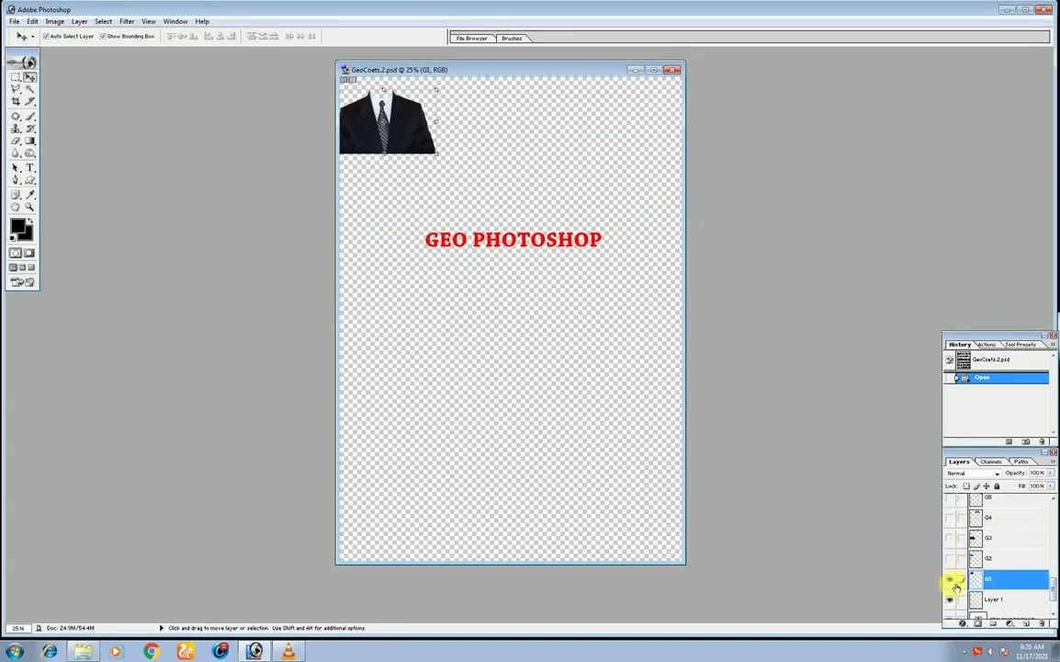
{"action": "left_click", "coordinate": [950, 578]}
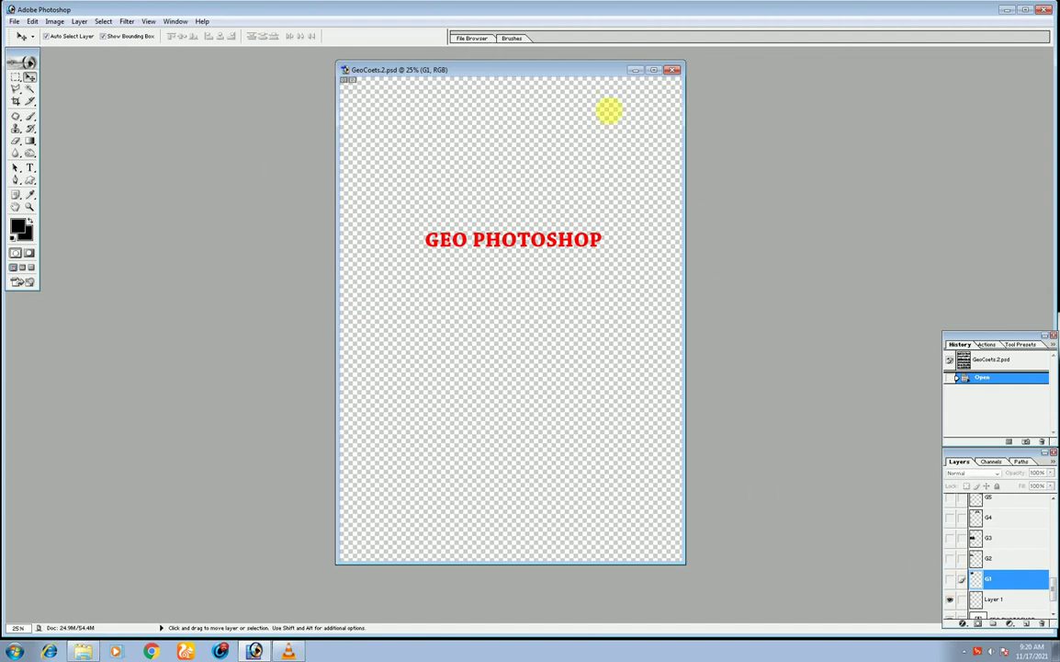
Open the Untitled-1 file from the Geo Data folder in Photoshop.
{"action": "left_click", "coordinate": [82, 651]}
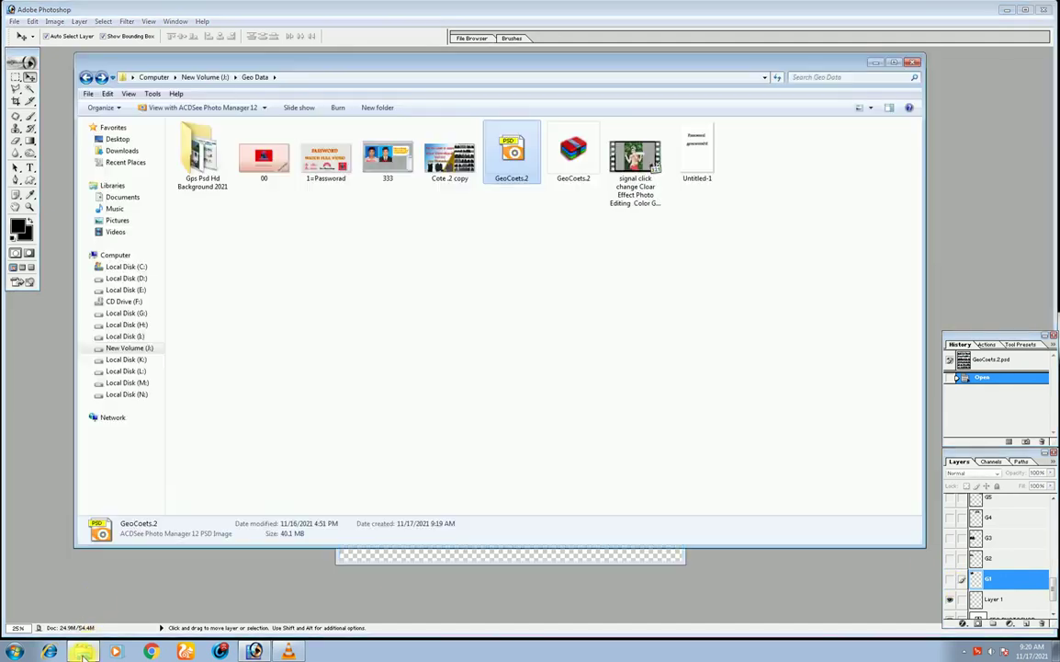
{"action": "left_click", "coordinate": [689, 161]}
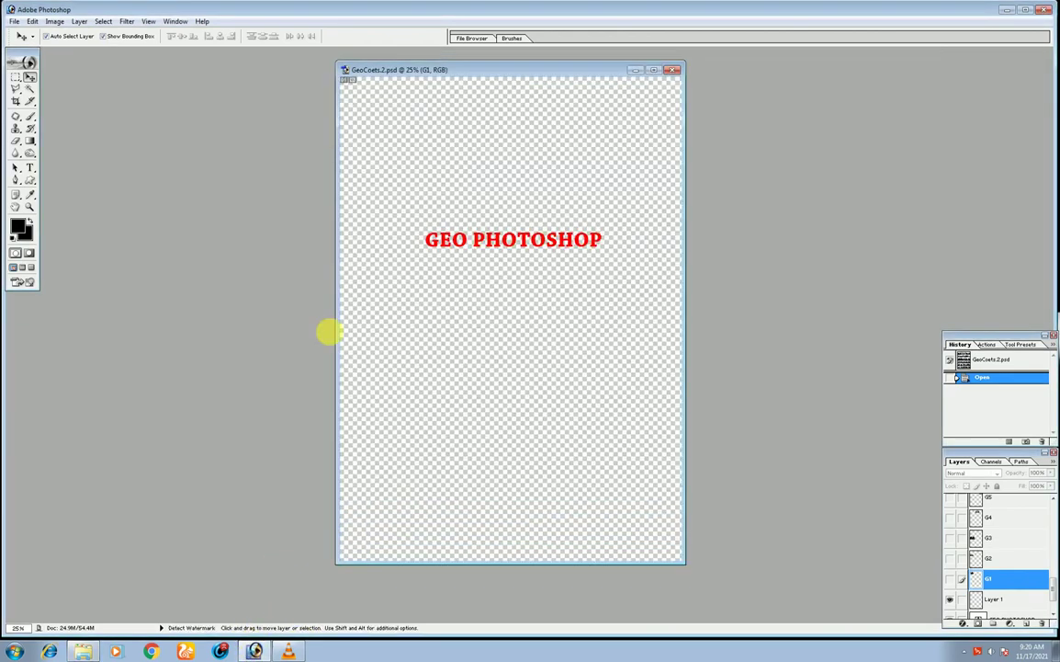
{"action": "left_click_drag", "start_coordinate": [257, 620], "coordinate": [326, 331]}
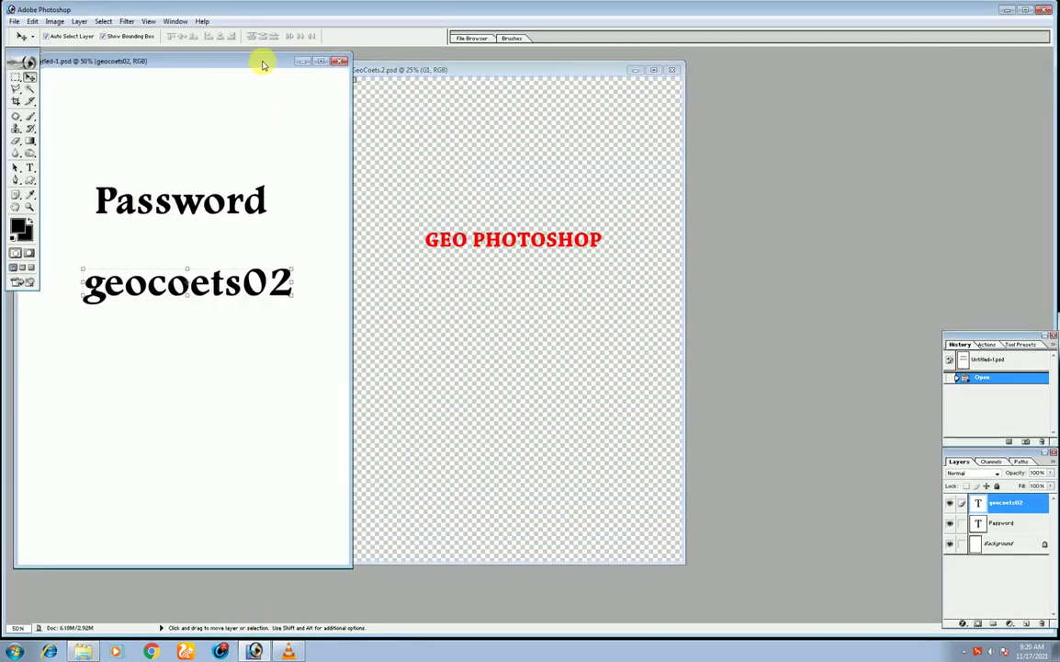
Close the Untitled-1.psd window, leaving GeoCoets.2.psd as the active document.
{"action": "left_click_drag", "start_coordinate": [262, 64], "coordinate": [280, 63]}
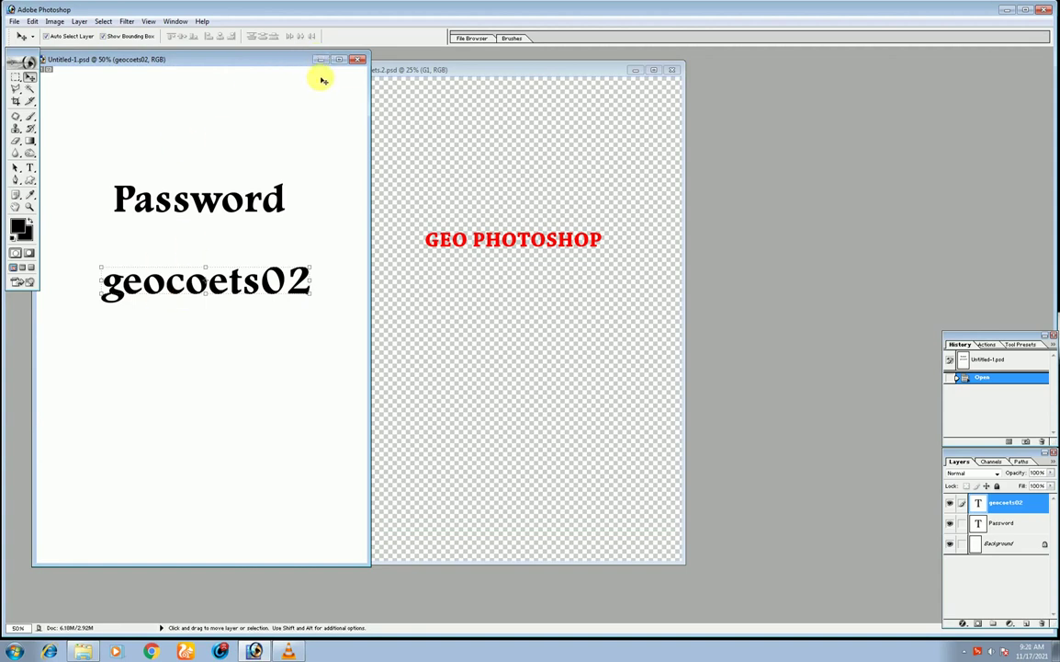
{"action": "left_click", "coordinate": [357, 59]}
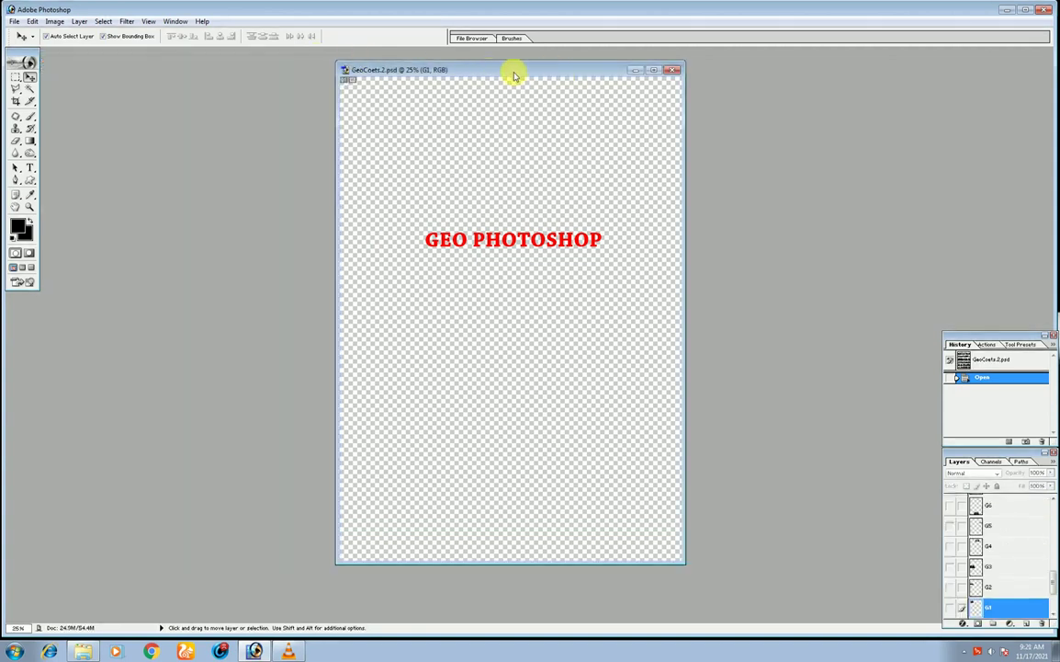
Turn visibility back on for every coat layer, from G1 up through G20.
{"action": "left_click_drag", "start_coordinate": [515, 76], "coordinate": [443, 78]}
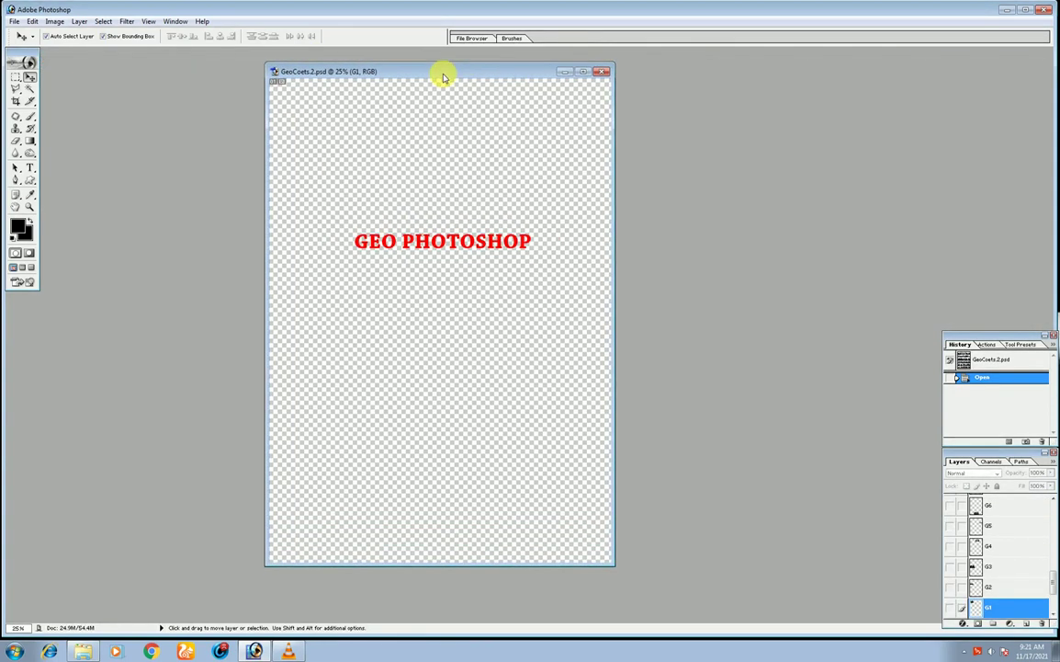
{"action": "left_click", "coordinate": [951, 607]}
{"action": "left_click", "coordinate": [950, 586]}
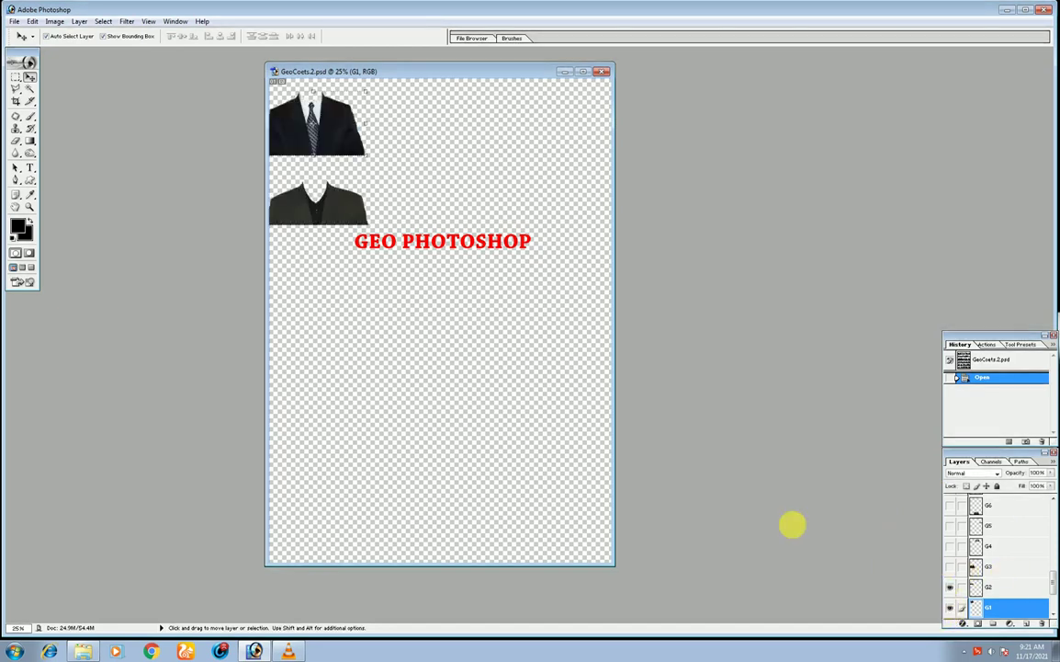
{"action": "left_click", "coordinate": [950, 566]}
{"action": "left_click", "coordinate": [950, 546]}
{"action": "left_click", "coordinate": [950, 525]}
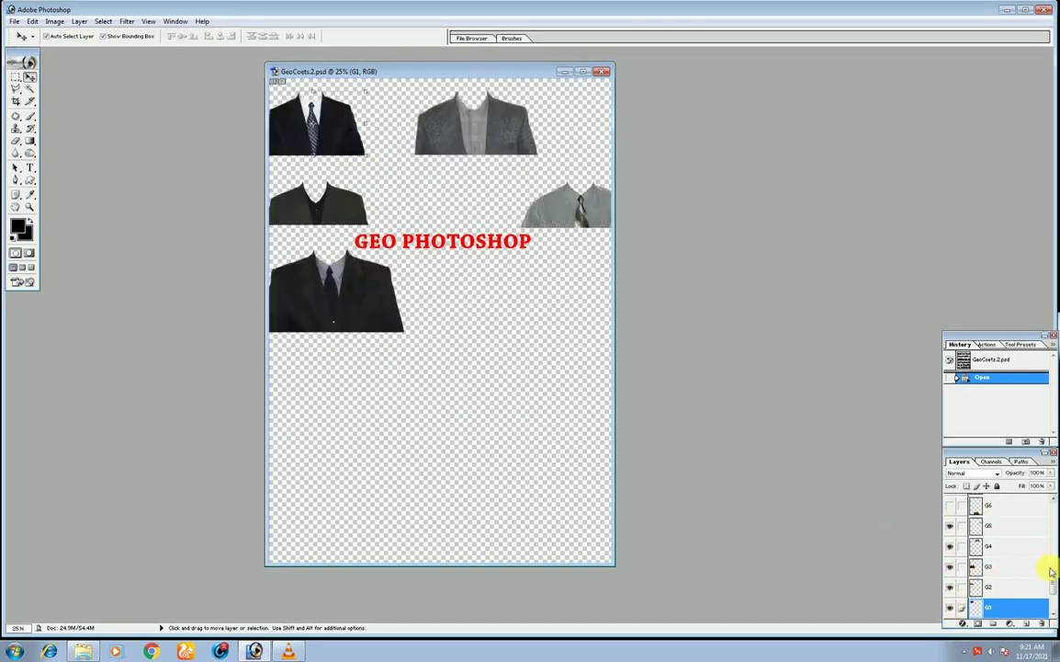
{"action": "scroll", "coordinate": [1041, 575], "scroll_direction": "up", "scroll_amount": 3}
{"action": "left_click", "coordinate": [949, 562]}
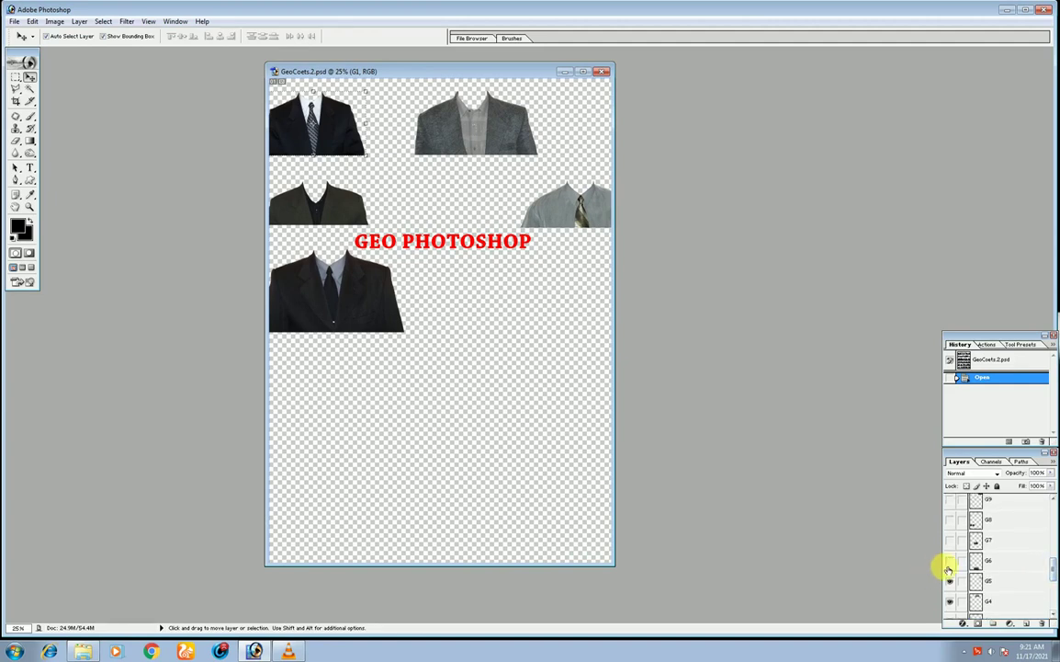
{"action": "left_click", "coordinate": [949, 559]}
{"action": "left_click", "coordinate": [950, 539]}
{"action": "left_click", "coordinate": [949, 519]}
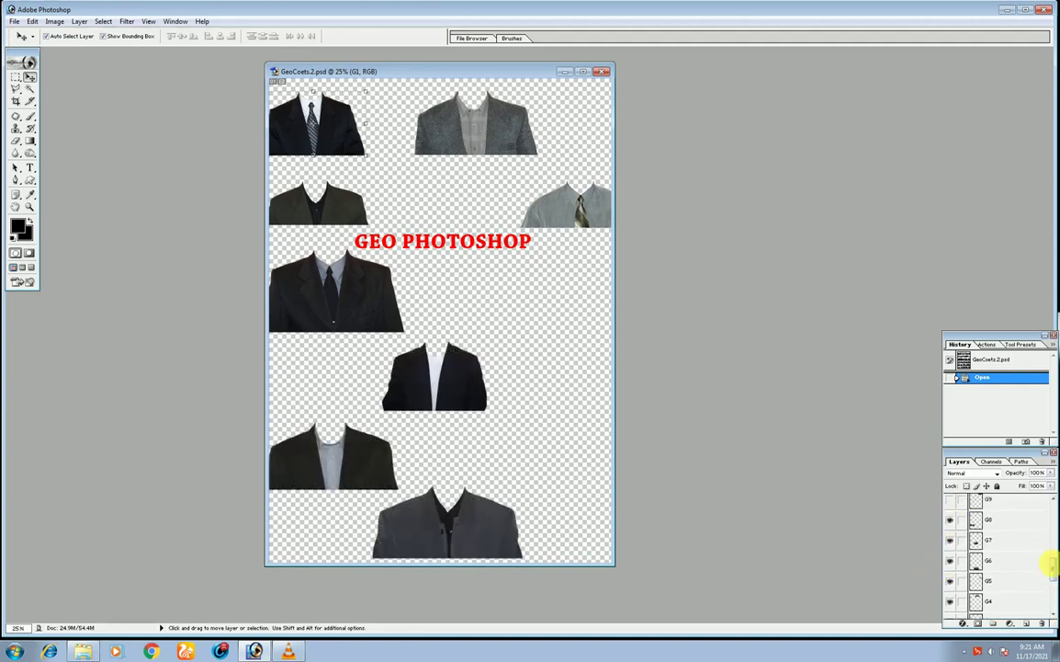
{"action": "scroll", "coordinate": [1048, 487], "scroll_direction": "up", "scroll_amount": 3}
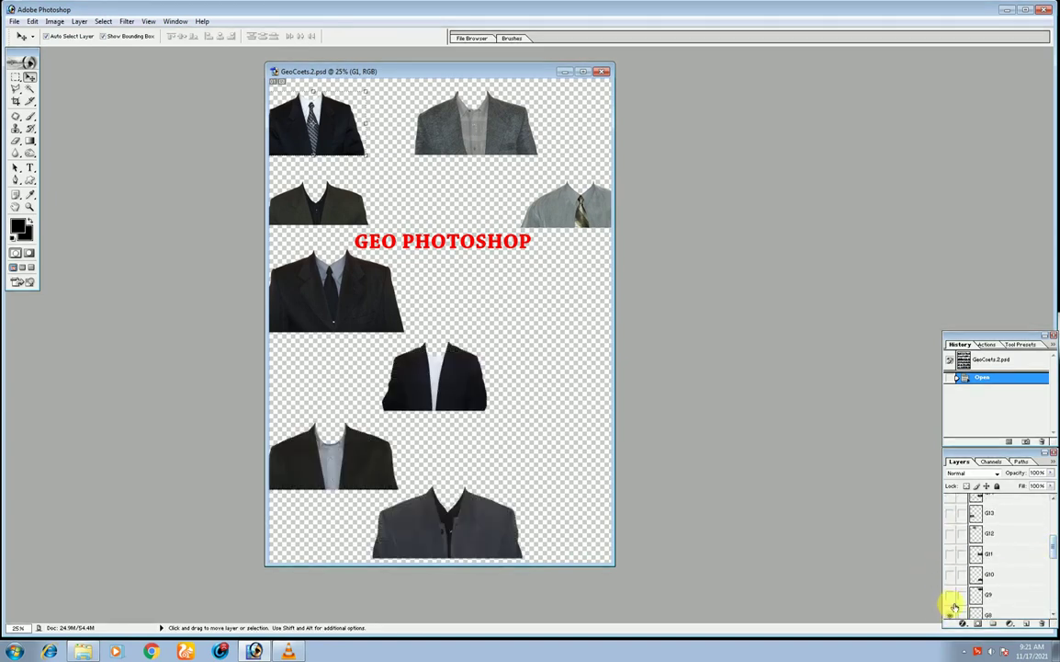
{"action": "left_click", "coordinate": [949, 594]}
{"action": "left_click", "coordinate": [949, 574]}
{"action": "left_click", "coordinate": [949, 554]}
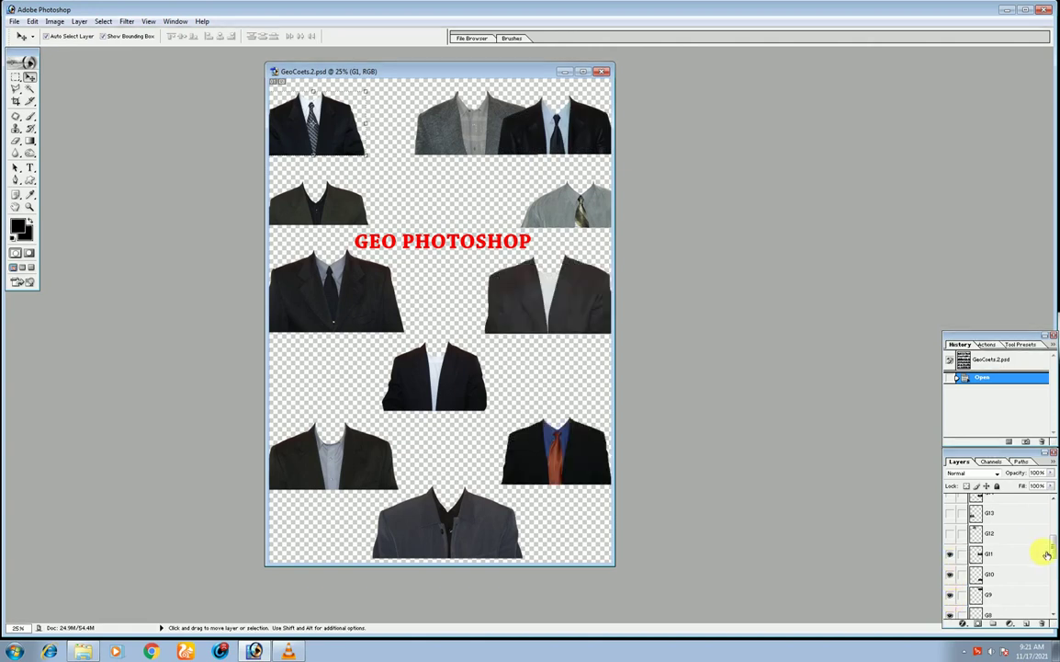
{"action": "scroll", "coordinate": [1051, 515], "scroll_direction": "up", "scroll_amount": 1}
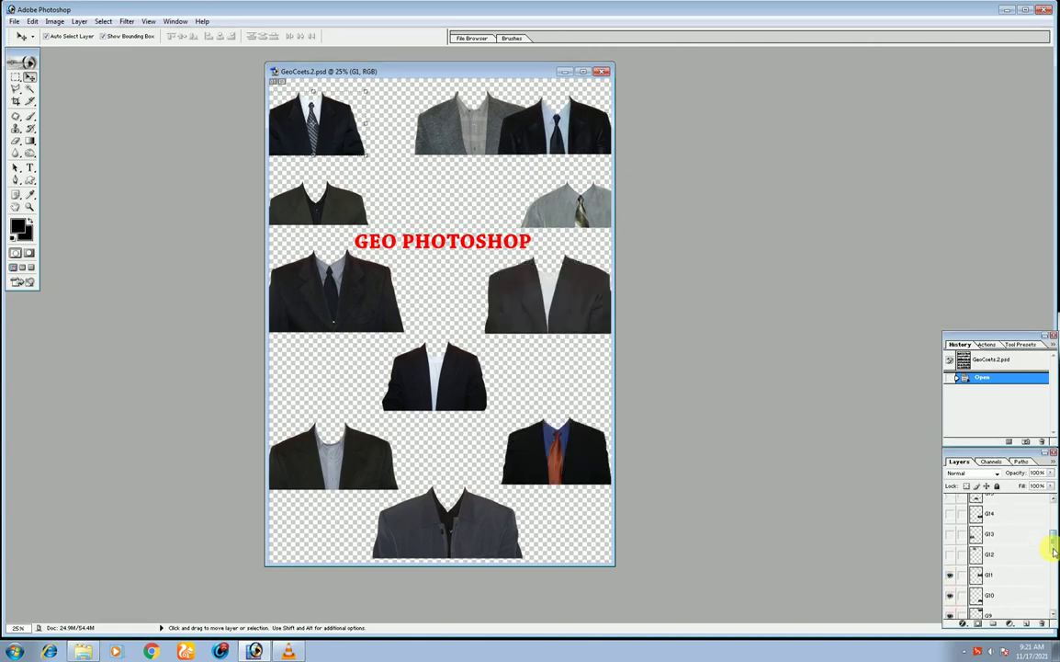
{"action": "left_click", "coordinate": [950, 561]}
{"action": "left_click", "coordinate": [950, 541]}
{"action": "scroll", "coordinate": [1052, 537], "scroll_direction": "up", "scroll_amount": 1}
{"action": "left_click", "coordinate": [951, 544]}
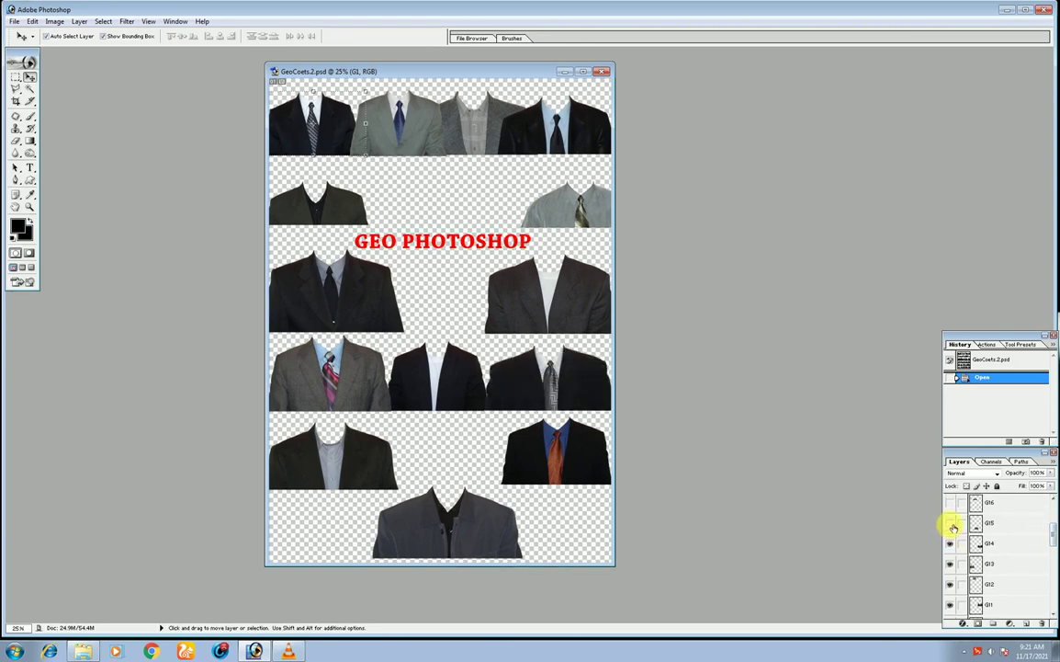
{"action": "left_click", "coordinate": [951, 524]}
{"action": "scroll", "coordinate": [1053, 543], "scroll_direction": "up", "scroll_amount": 3}
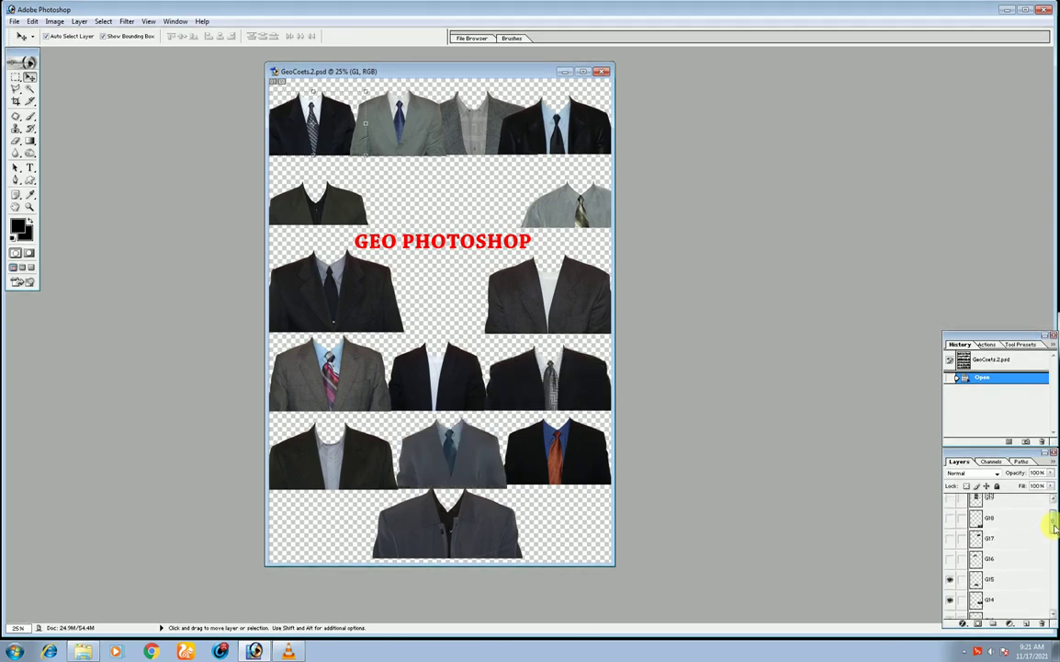
{"action": "left_click", "coordinate": [950, 562]}
{"action": "left_click", "coordinate": [950, 542]}
{"action": "left_click", "coordinate": [950, 522]}
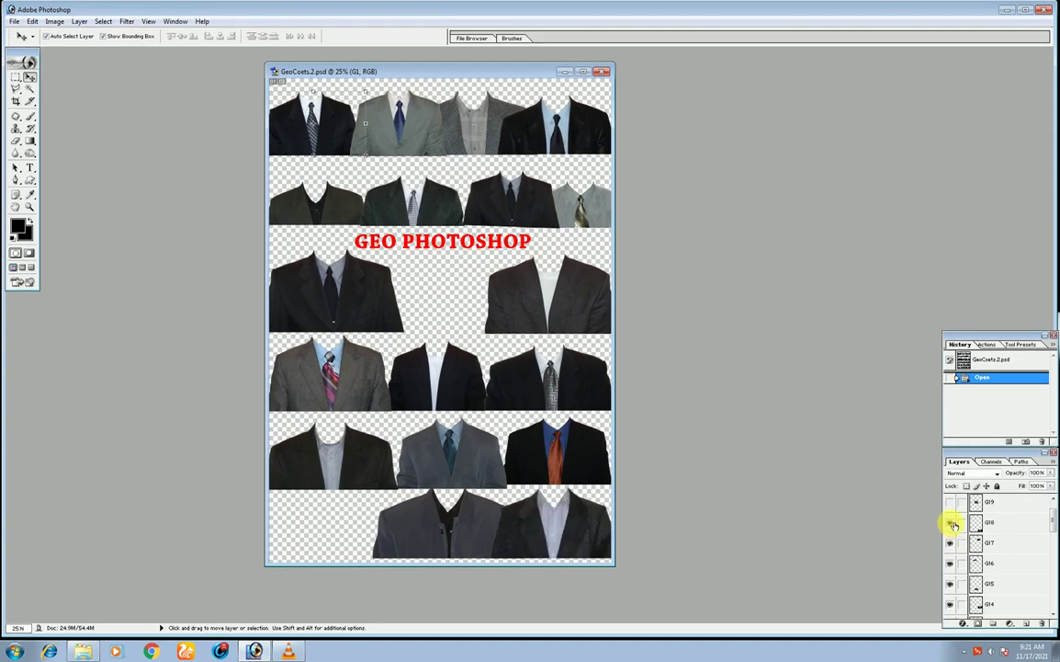
{"action": "left_click", "coordinate": [950, 502]}
{"action": "scroll", "coordinate": [1054, 522], "scroll_direction": "up", "scroll_amount": 1}
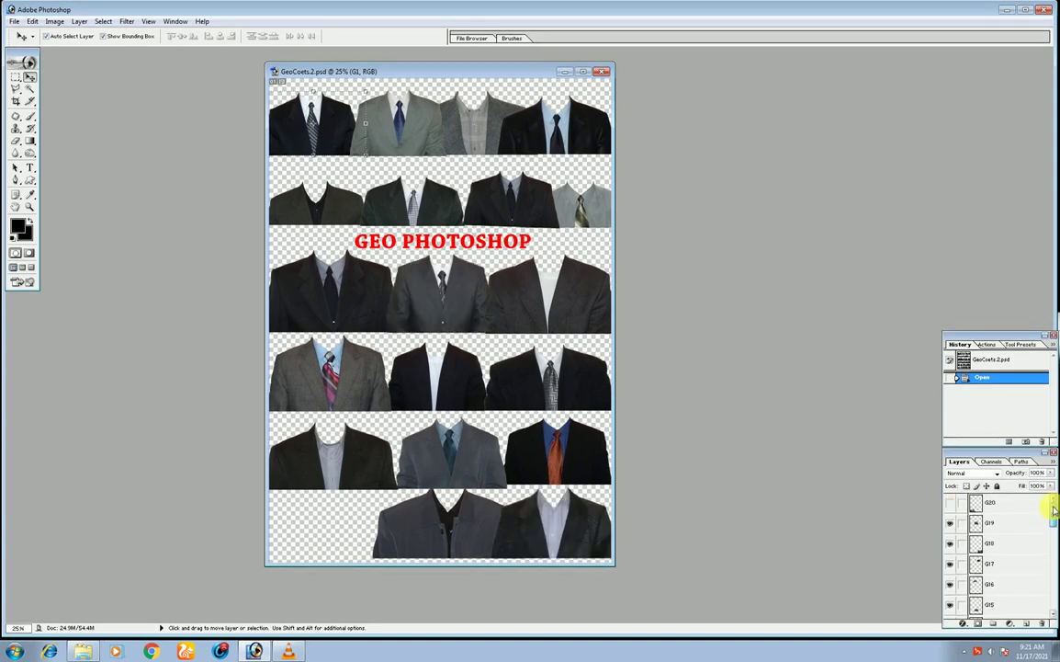
{"action": "left_click", "coordinate": [950, 502]}
{"action": "scroll", "coordinate": [1049, 533], "scroll_direction": "down", "scroll_amount": 8}
{"action": "left_click_drag", "start_coordinate": [1054, 556], "coordinate": [1055, 611]}
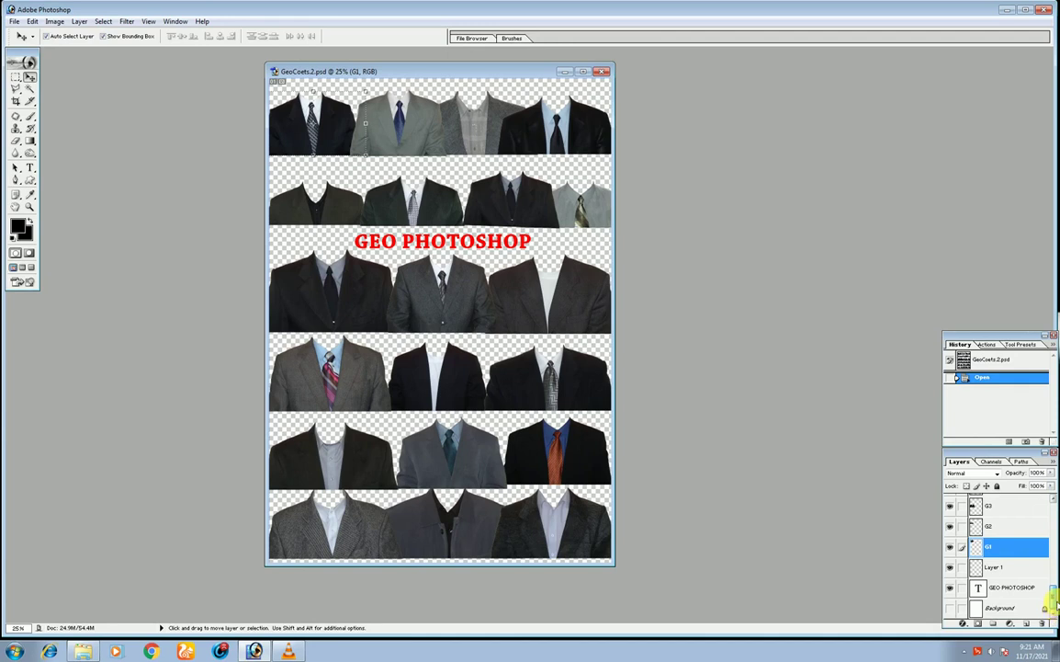
Rearrange the third-row coats and lift the second-row coats off the GEO PHOTOSHOP title.
{"action": "left_click", "coordinate": [339, 300]}
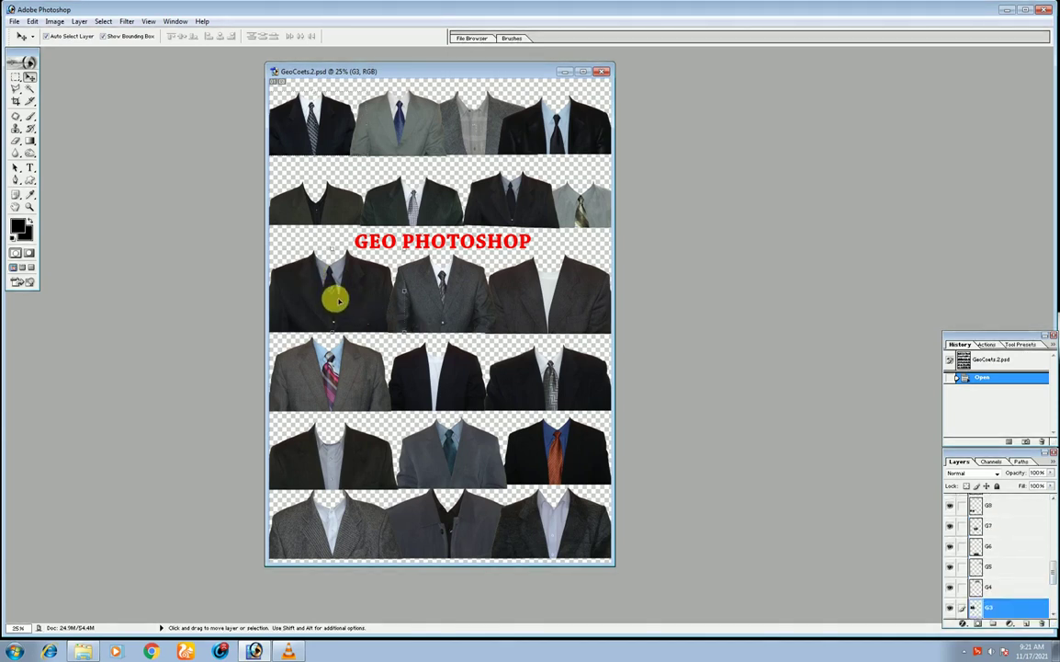
{"action": "left_click_drag", "start_coordinate": [338, 300], "coordinate": [335, 304]}
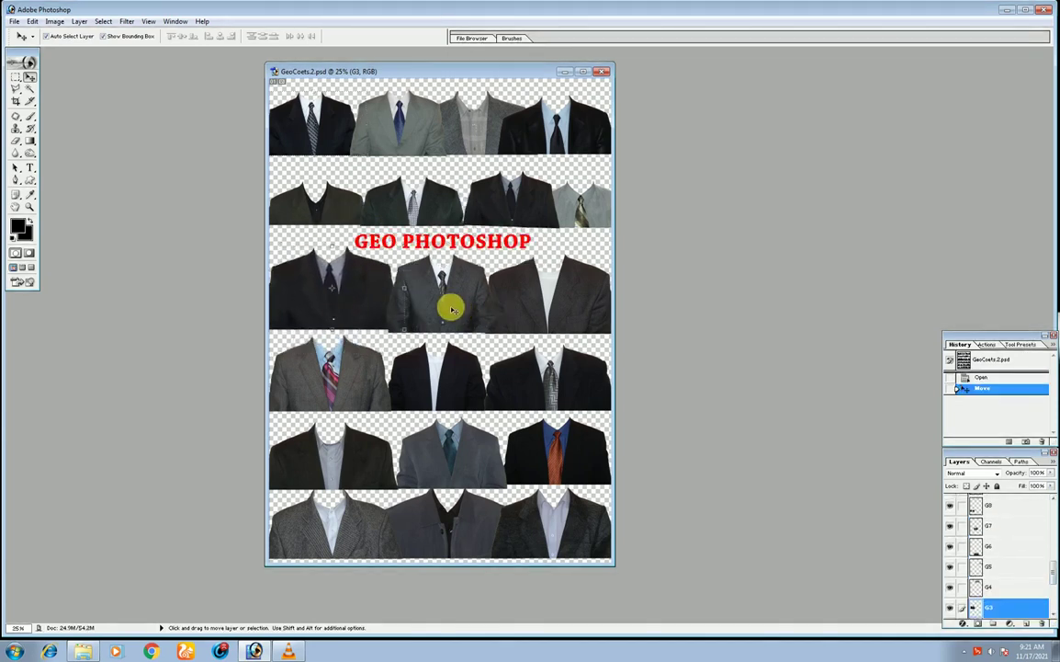
{"action": "left_click_drag", "start_coordinate": [452, 309], "coordinate": [452, 308]}
{"action": "left_click_drag", "start_coordinate": [531, 296], "coordinate": [512, 296]}
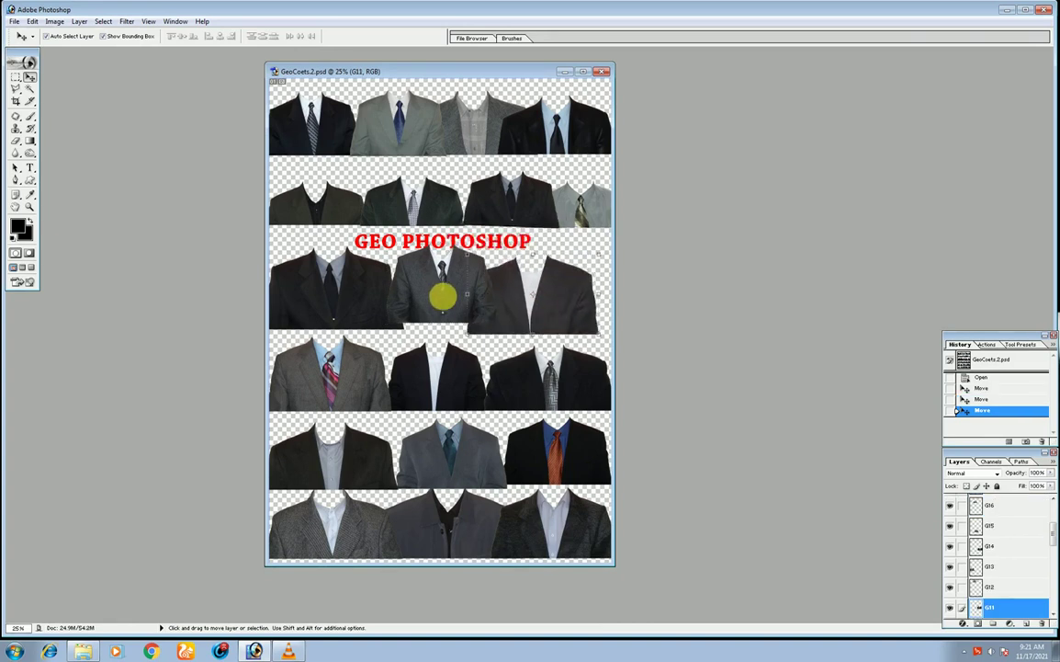
{"action": "left_click_drag", "start_coordinate": [442, 295], "coordinate": [432, 288]}
{"action": "left_click", "coordinate": [412, 196]}
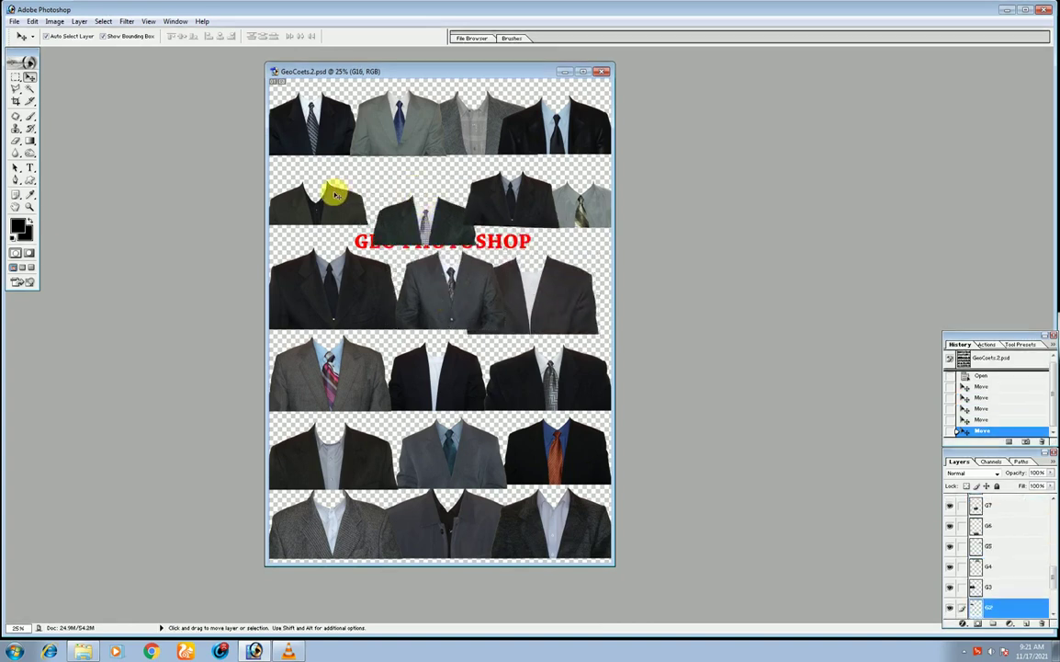
{"action": "left_click_drag", "start_coordinate": [427, 236], "coordinate": [414, 193]}
{"action": "left_click_drag", "start_coordinate": [311, 210], "coordinate": [314, 220]}
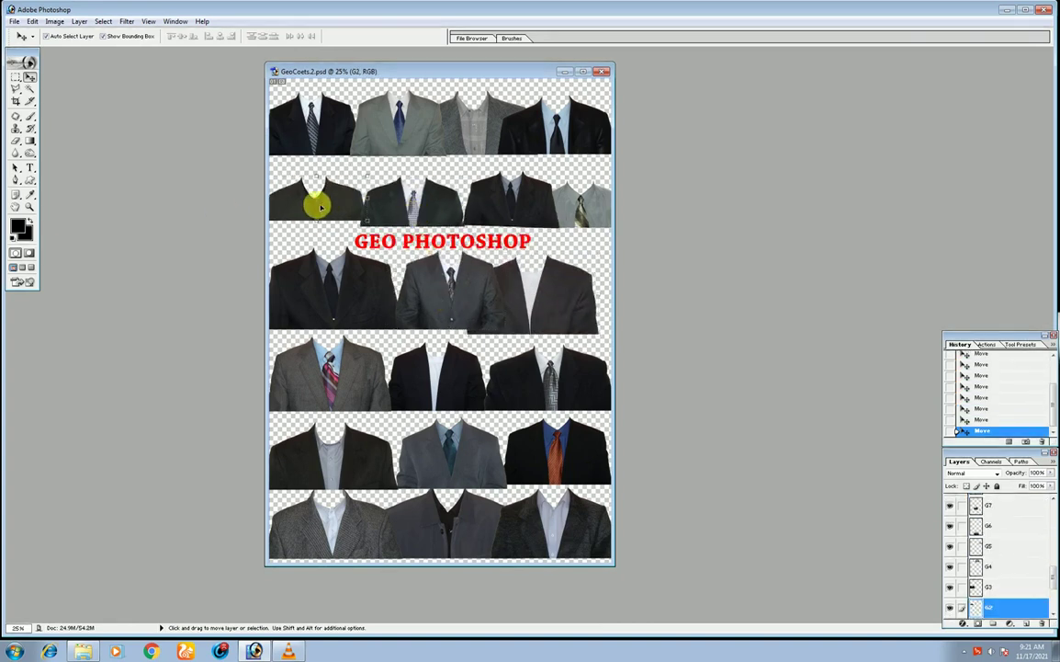
Enlarge the G2 coat to about 120% and the G7 coat to about 121% with Free Transform.
{"action": "key", "text": "ctrl+t"}
{"action": "mouse_move", "coordinate": [370, 174]}
{"action": "left_mouse_down"}
{"action": "mouse_move", "coordinate": [451, 176]}
{"action": "mouse_move", "coordinate": [314, 215]}
{"action": "left_mouse_up"}
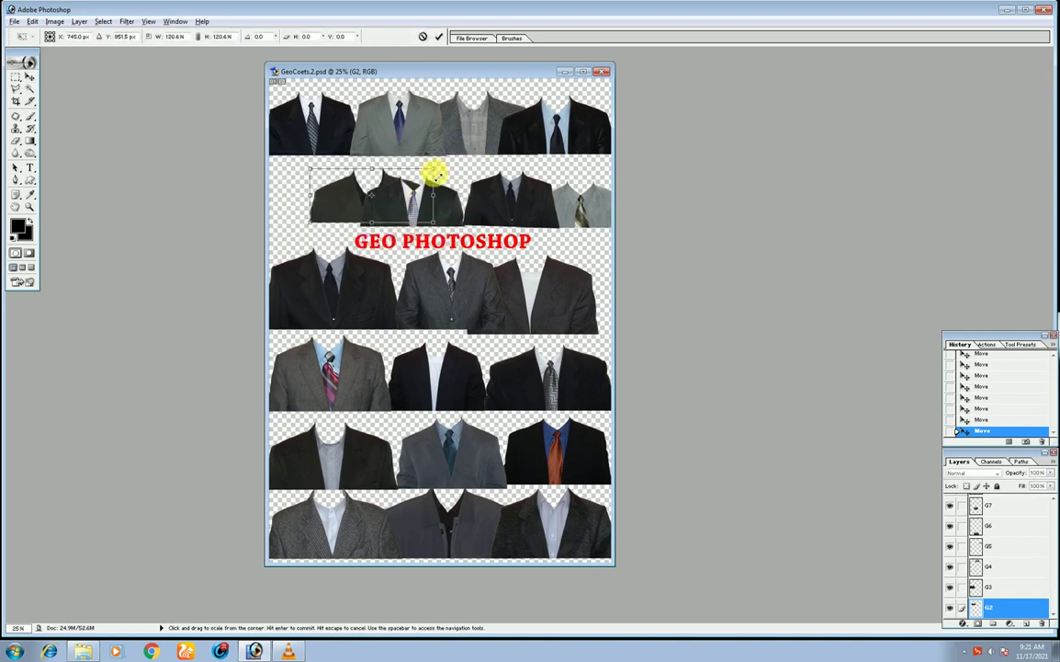
{"action": "key", "text": "Return"}
{"action": "left_click", "coordinate": [453, 384]}
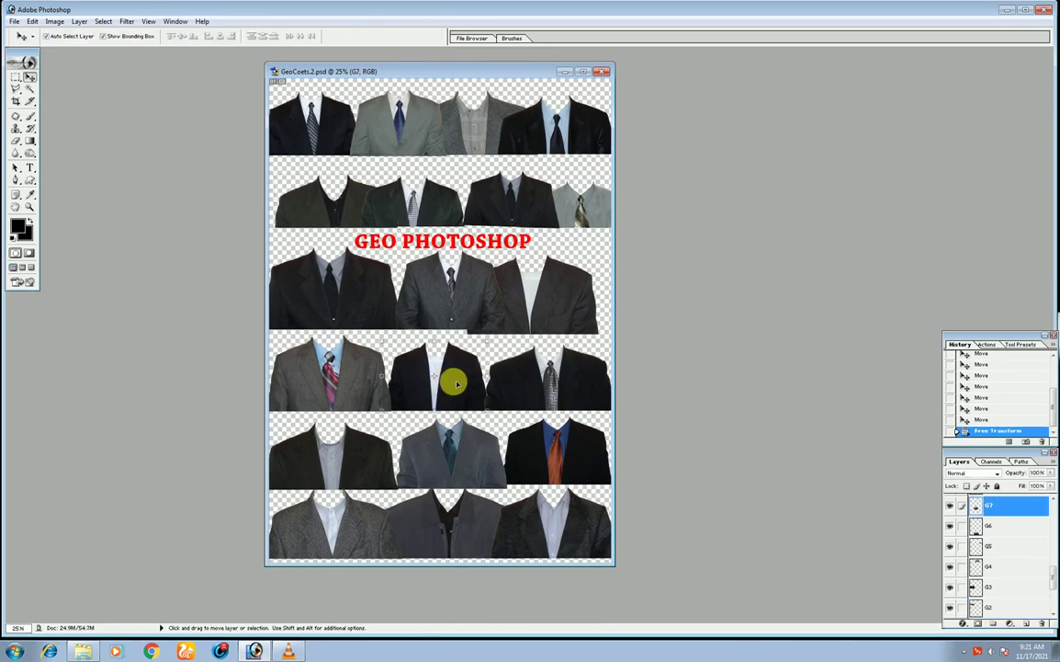
{"action": "key", "text": "ctrl+t"}
{"action": "left_click_drag", "start_coordinate": [514, 306], "coordinate": [499, 332]}
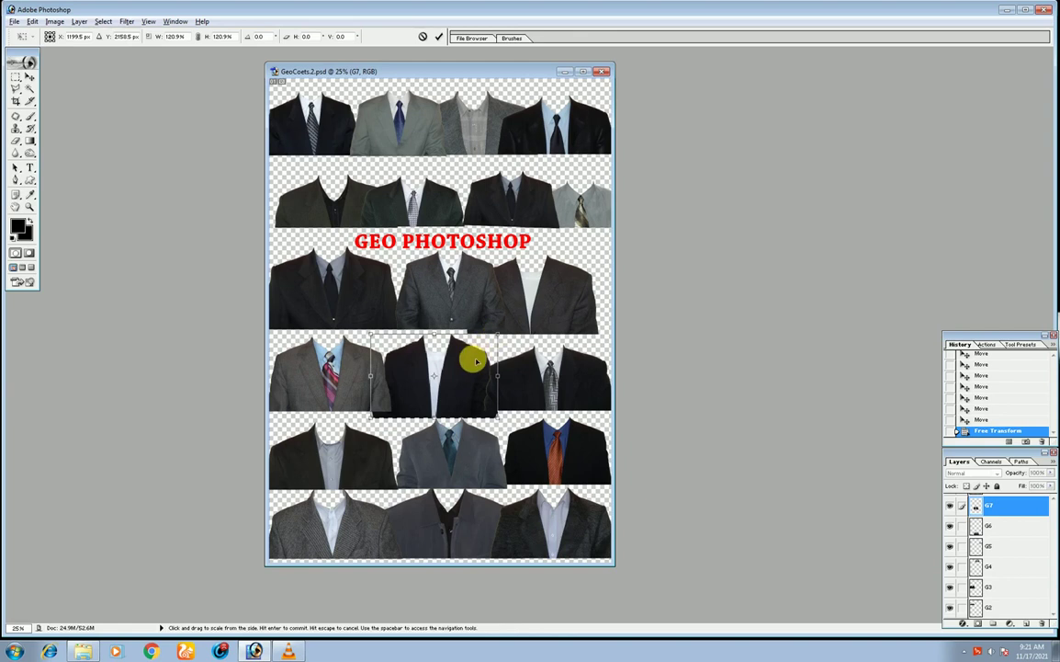
{"action": "key", "text": "Return"}
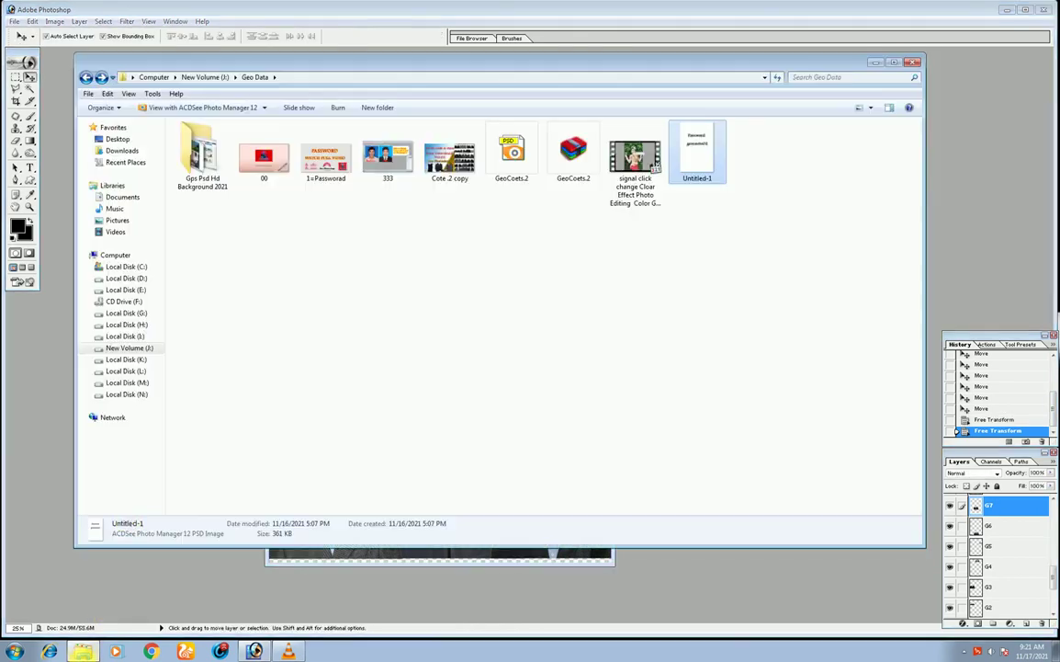
{"action": "left_click", "coordinate": [76, 588]}
Open the 333.jpg before-and-after image, shift its window right, then minimize it.
{"action": "left_click", "coordinate": [388, 158]}
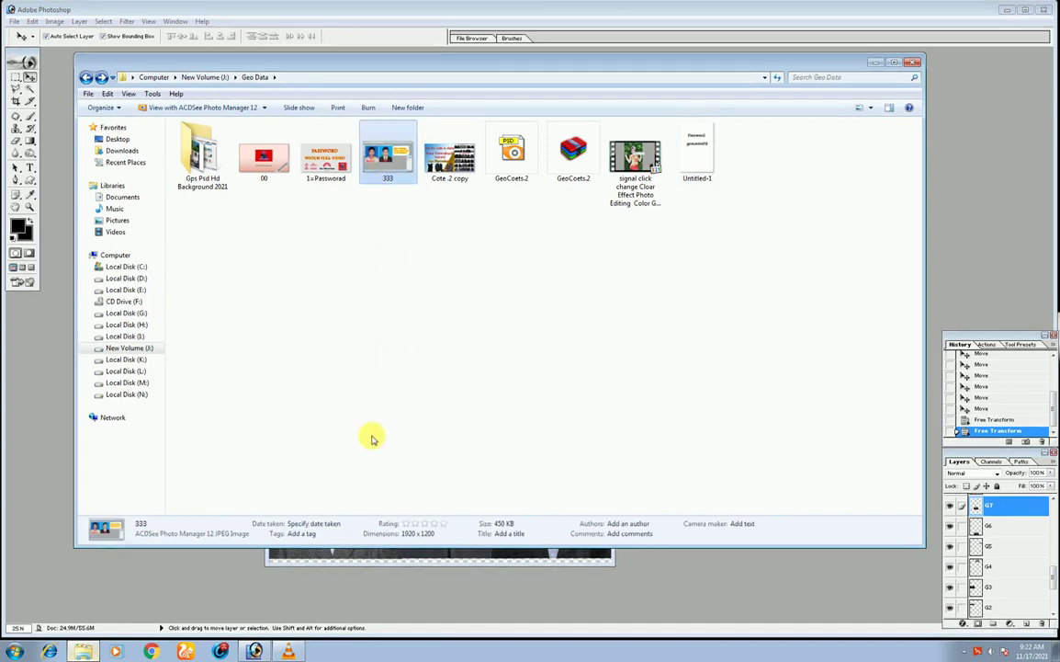
{"action": "left_click", "coordinate": [255, 651]}
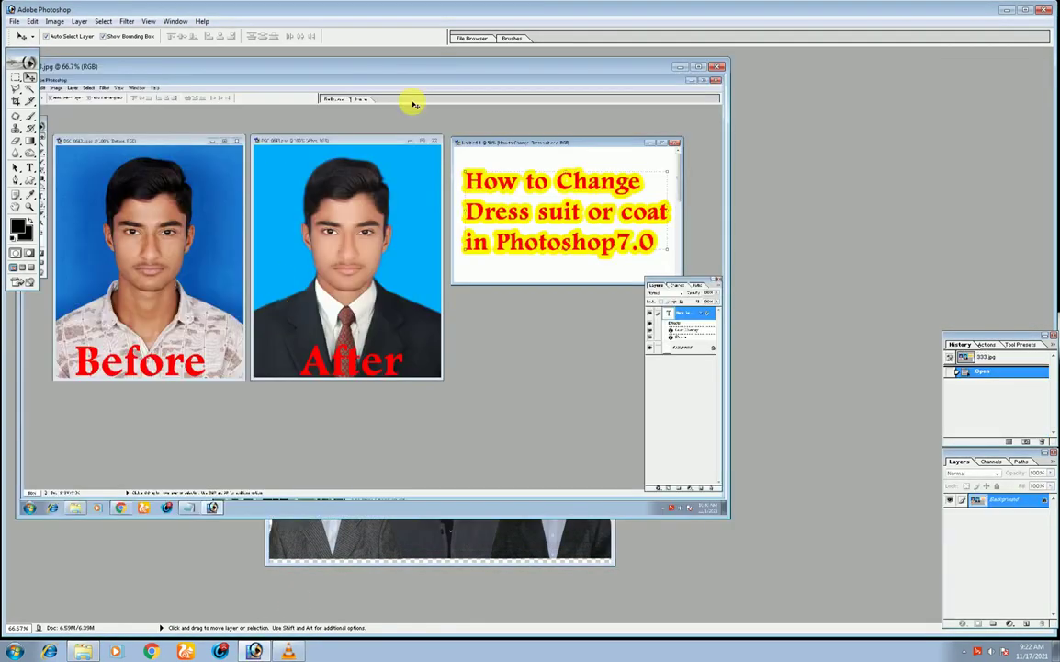
{"action": "left_click_drag", "start_coordinate": [431, 62], "coordinate": [590, 57]}
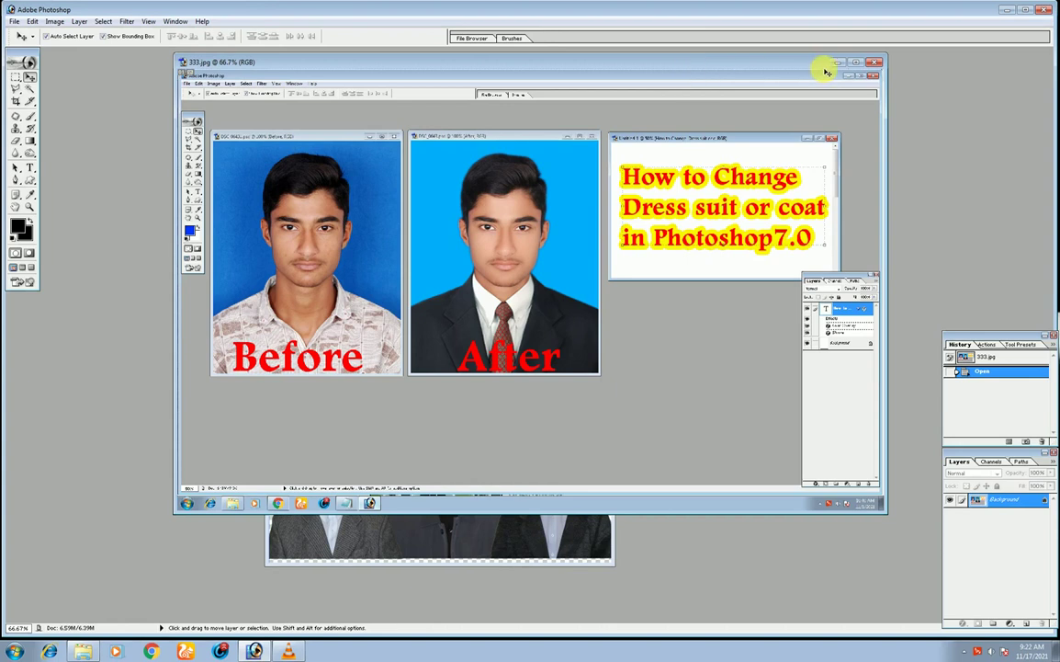
{"action": "left_click", "coordinate": [855, 63]}
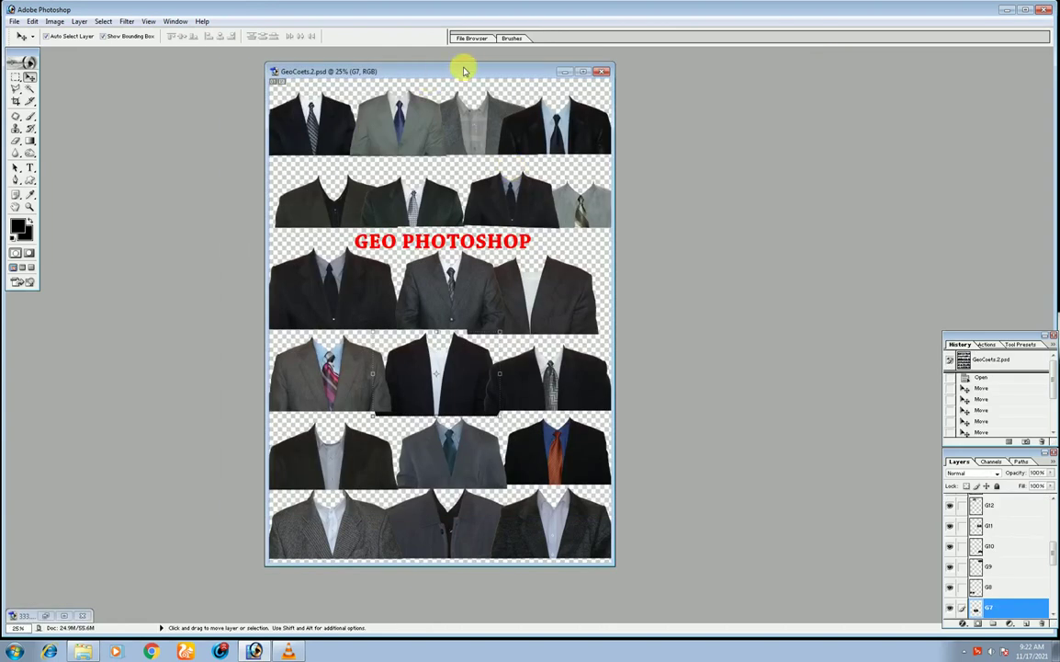
Shift the GeoCoets.2 window right and nudge the G11 coat right to the canvas edge.
{"action": "left_click_drag", "start_coordinate": [461, 66], "coordinate": [538, 82]}
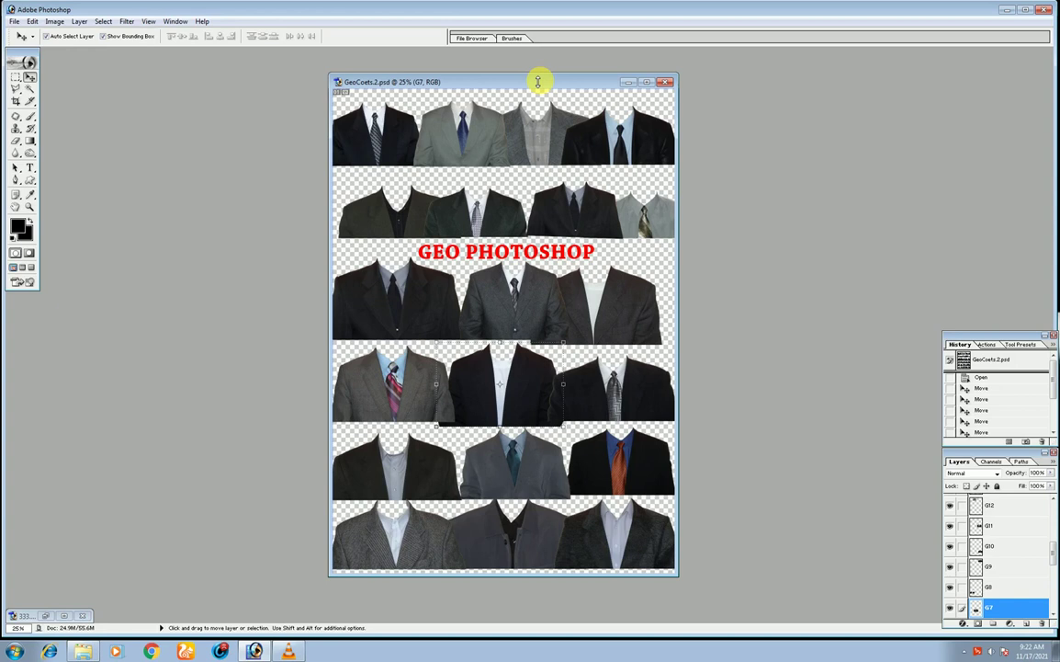
{"action": "mouse_move", "coordinate": [597, 305]}
{"action": "left_mouse_down"}
{"action": "mouse_move", "coordinate": [607, 318]}
{"action": "mouse_move", "coordinate": [620, 313]}
{"action": "left_mouse_up"}
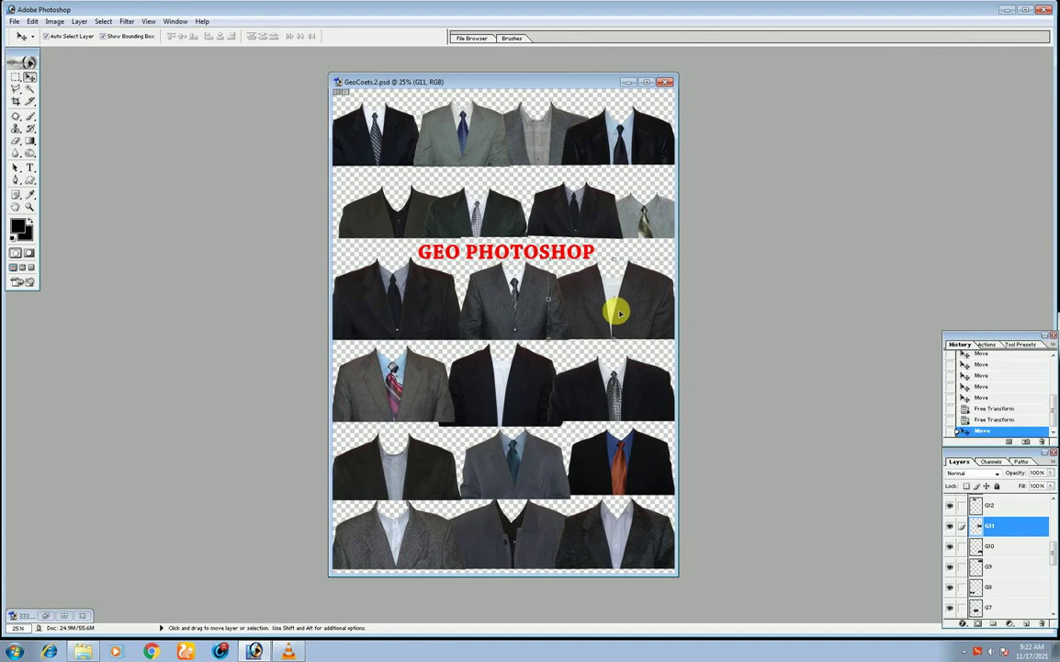